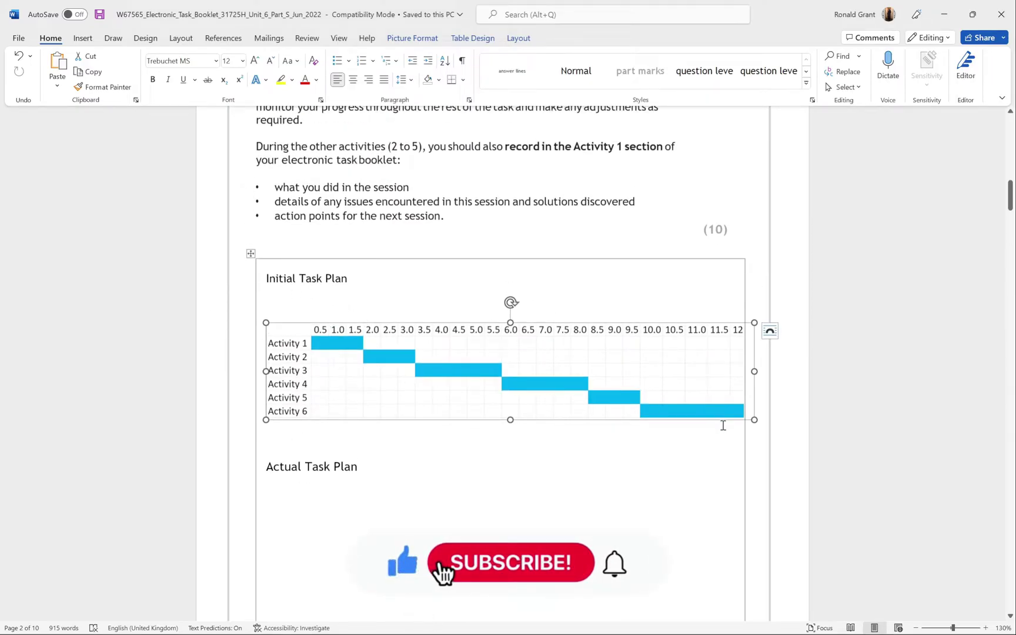
- Shrink the Initial Task Plan Gantt chart so it fits inside its bordered box
drag(754, 420, 740, 416)
click(552, 469)
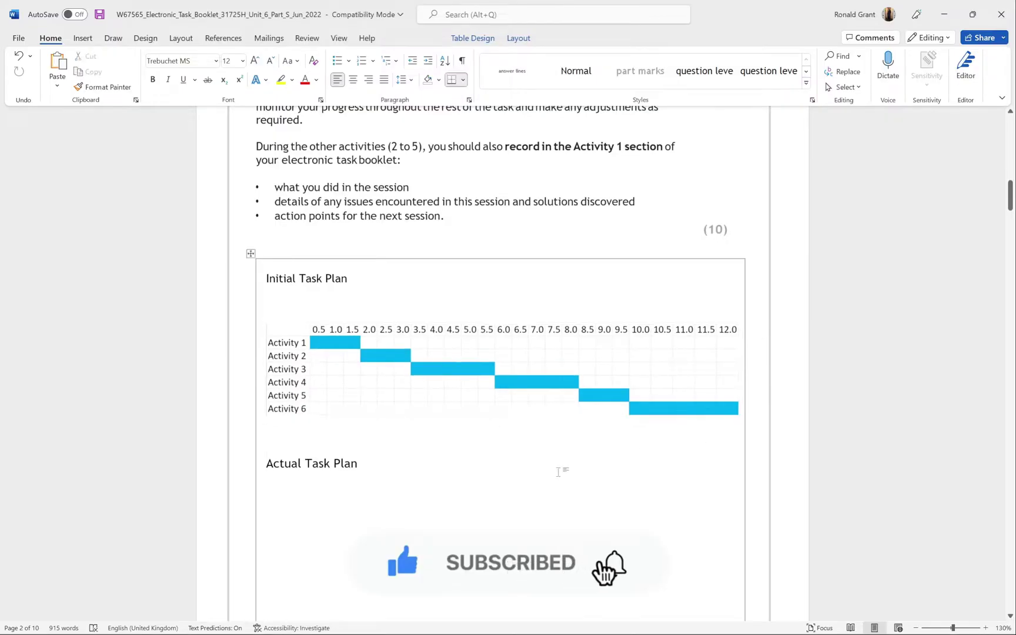
scroll(555, 470, down, 1)
scroll(465, 395, down, 1)
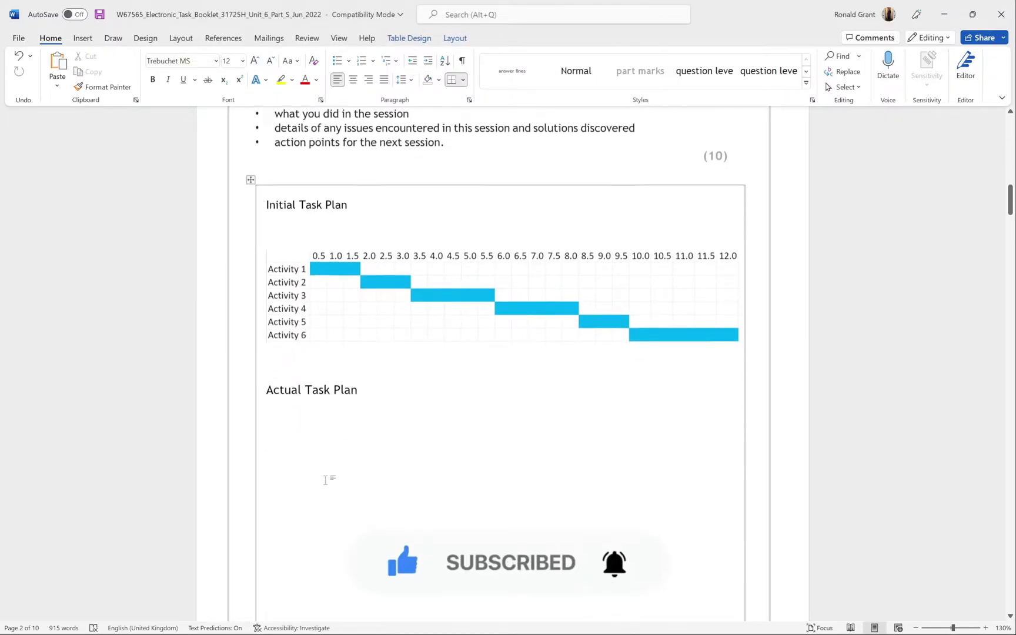
- Check the resized Gantt chart against the Initial Task Plan and Actual Task Plan headings
drag(365, 396, 297, 362)
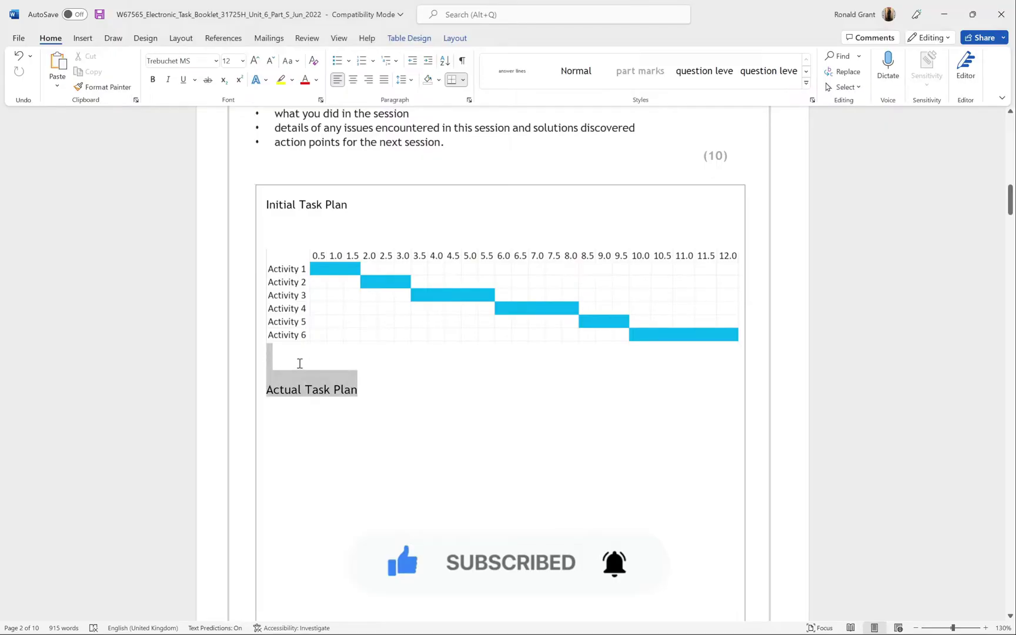
click(276, 276)
drag(267, 203, 353, 203)
click(302, 390)
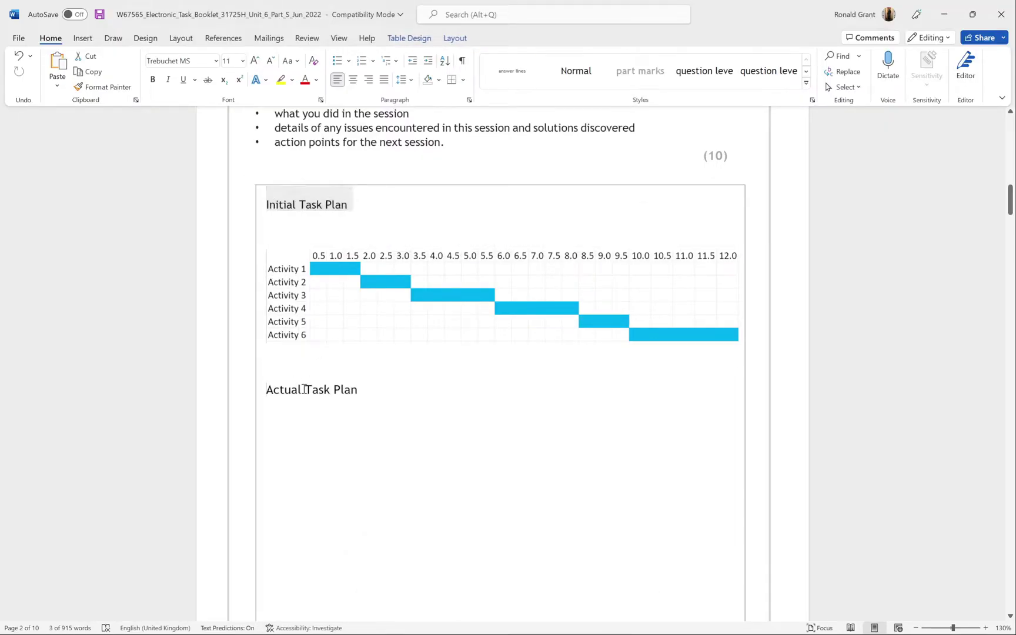
triple_click(302, 389)
click(344, 390)
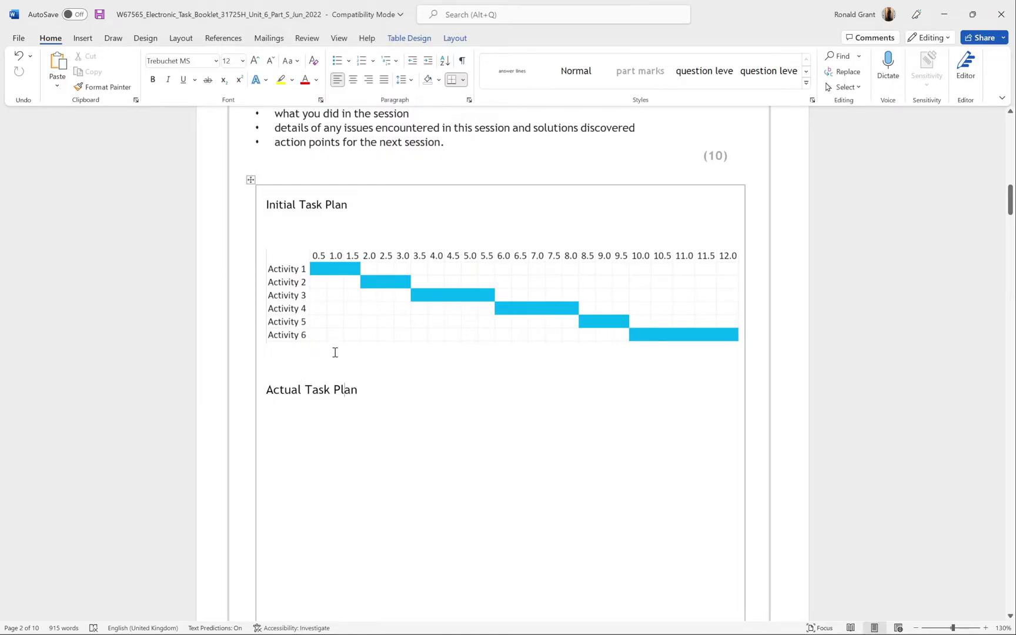
scroll(335, 352, down, 8)
drag(245, 342, 577, 474)
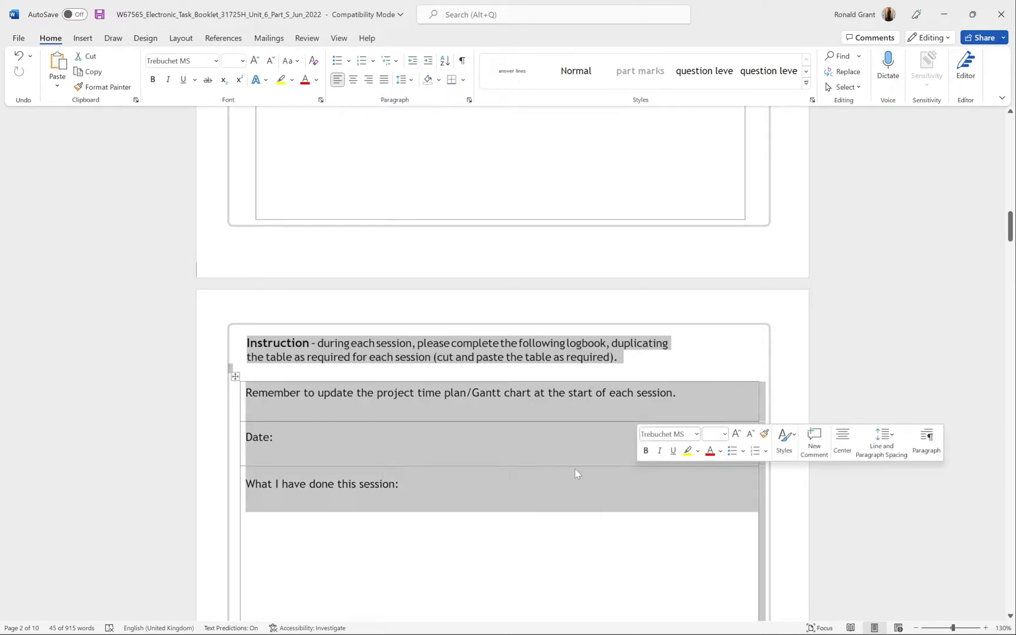
click(429, 444)
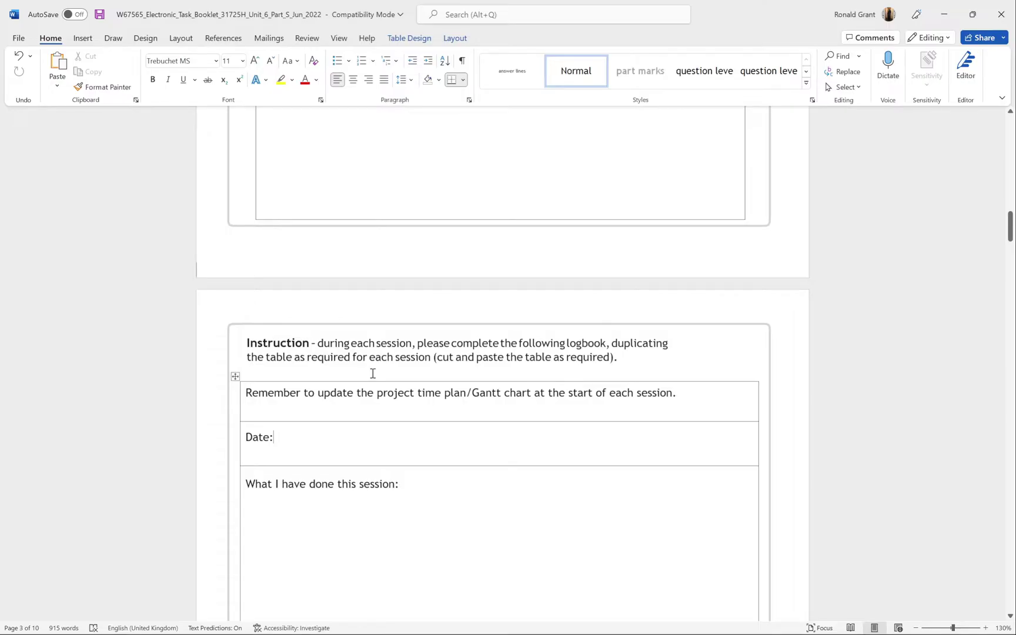
scroll(412, 345, down, 7)
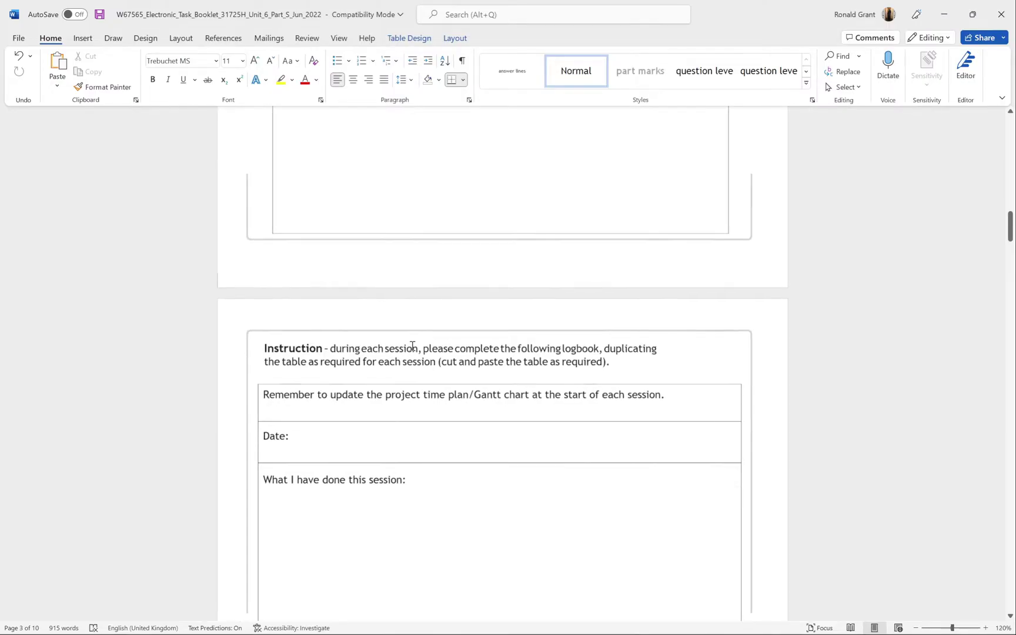
scroll(412, 346, down, 2)
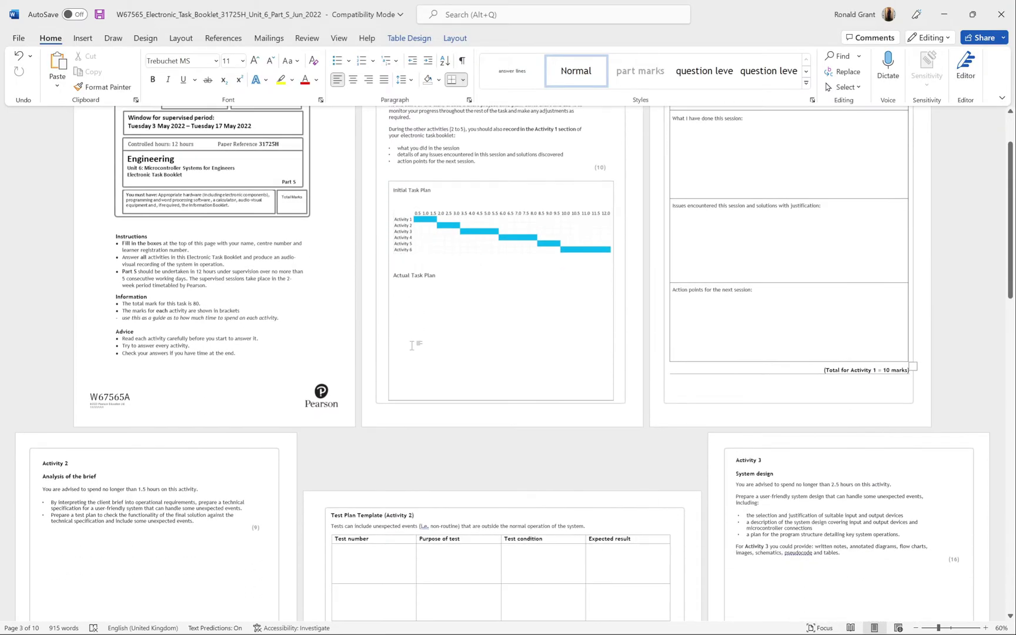
scroll(412, 340, up, 2)
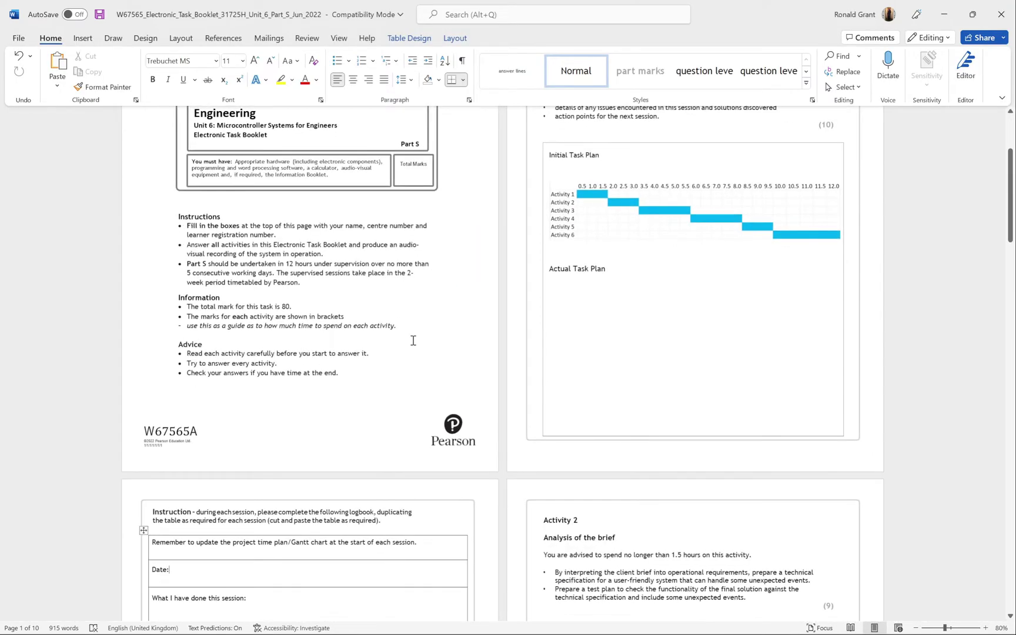
scroll(414, 341, up, 2)
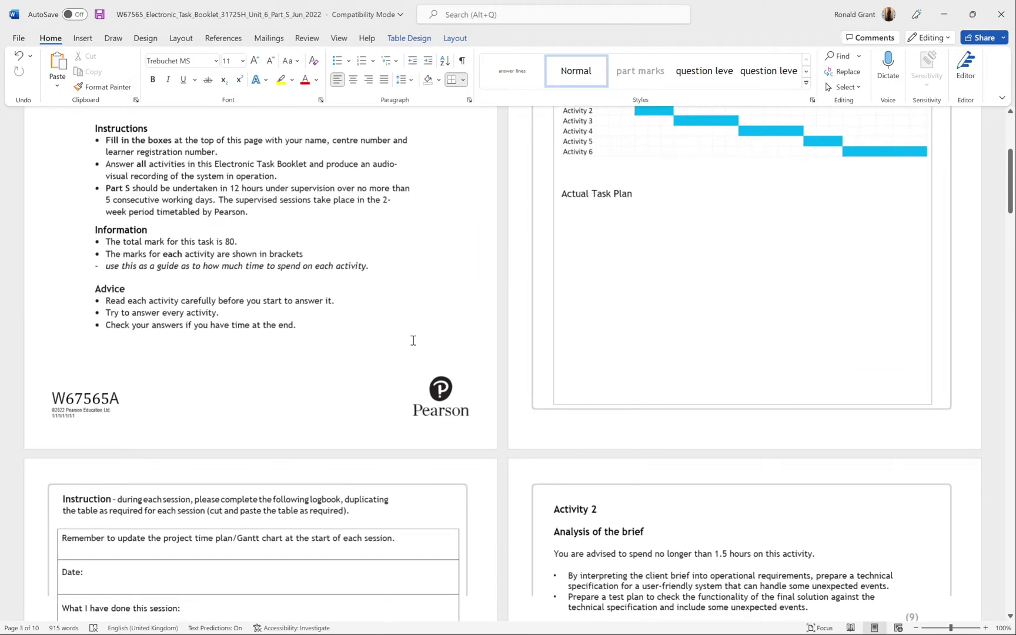
scroll(413, 340, down, 1)
scroll(414, 340, up, 1)
scroll(413, 345, down, 3)
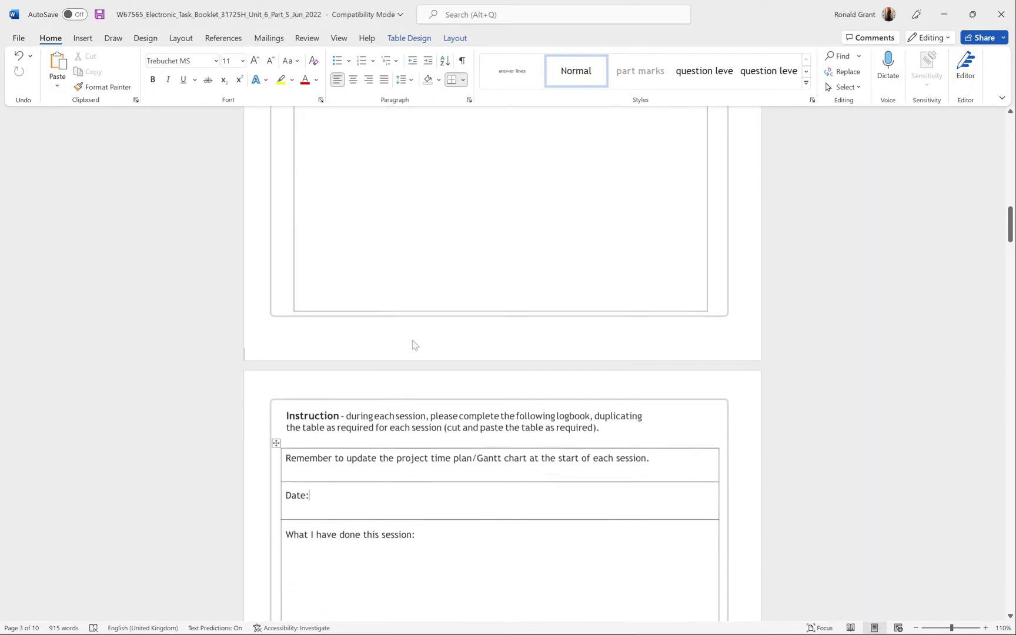
drag(284, 370, 722, 467)
scroll(488, 495, down, 2)
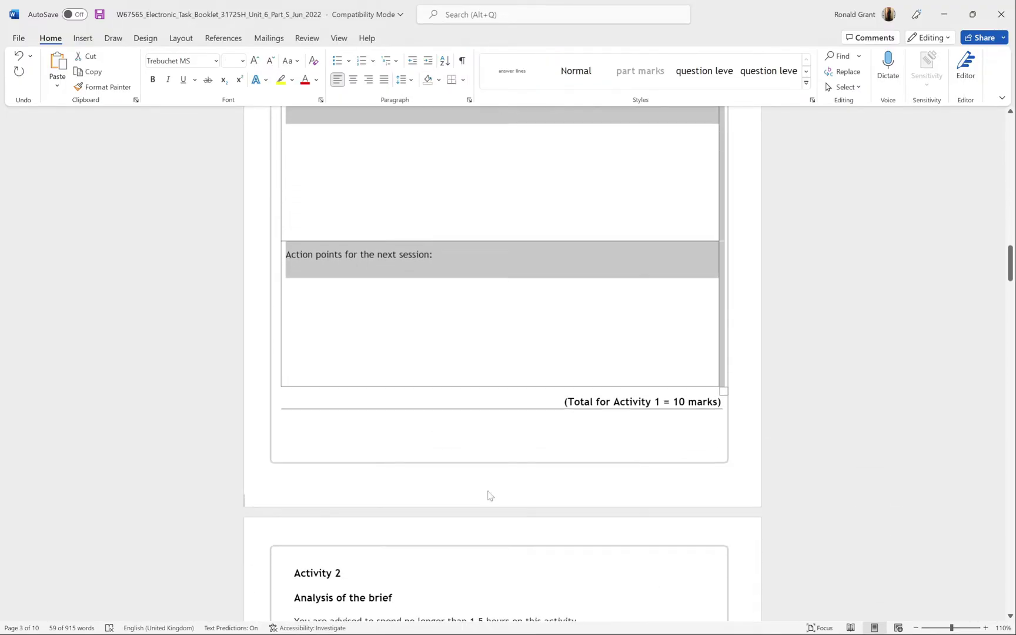
scroll(320, 480, up, 6)
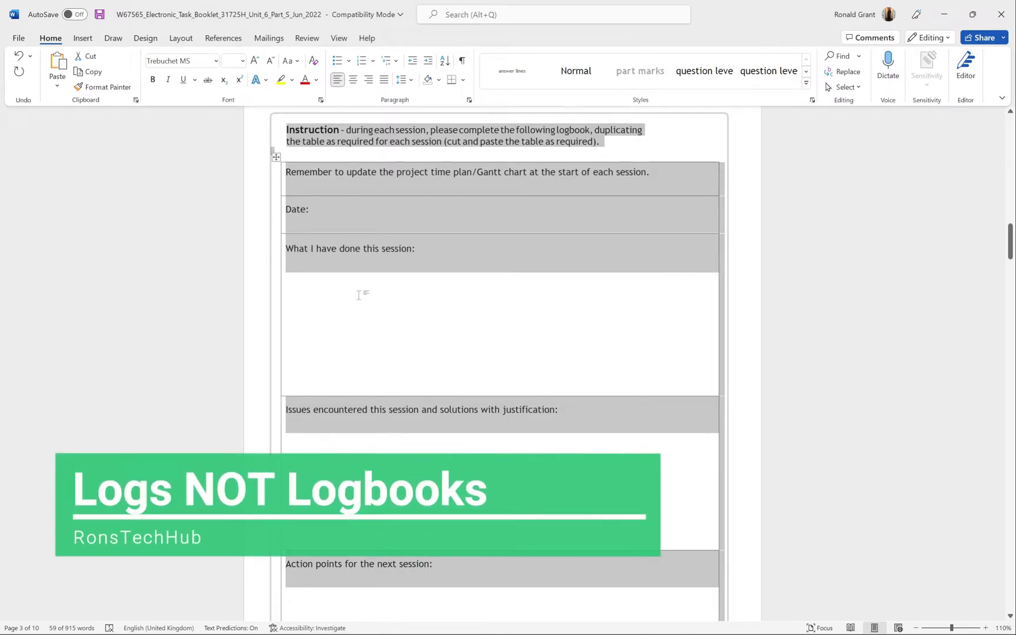
scroll(364, 323, down, 6)
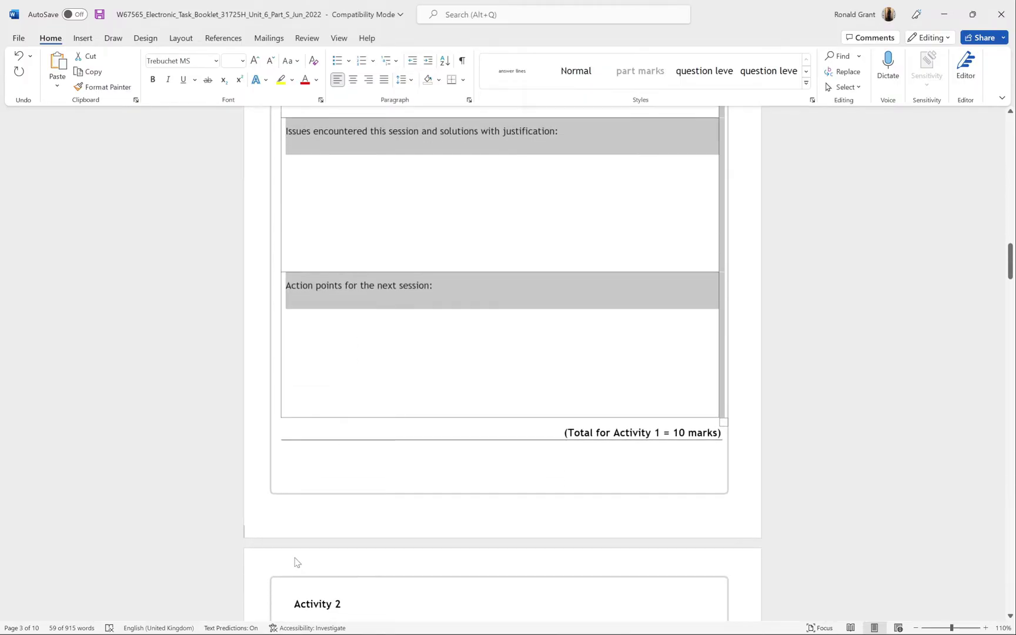
click(291, 517)
click(524, 342)
scroll(493, 352, down, 1)
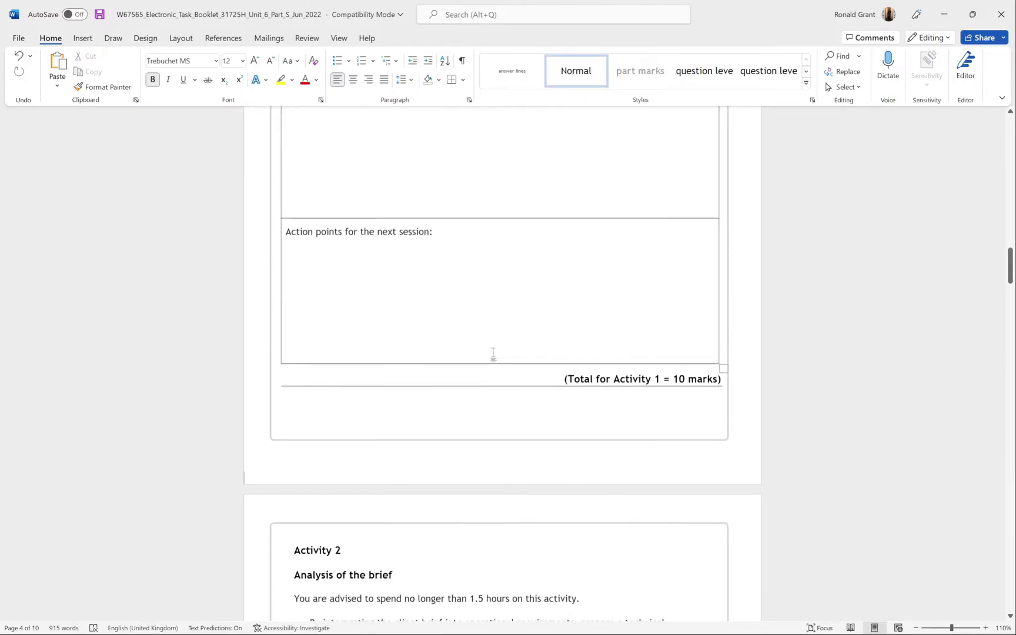
scroll(494, 353, down, 1)
click(295, 511)
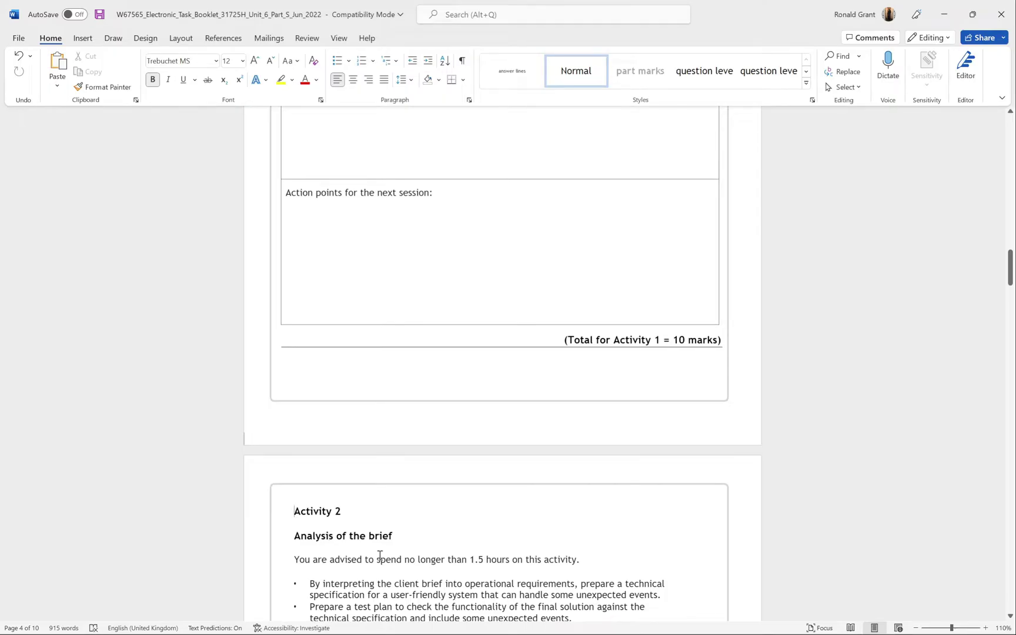
- Insert a page break before Activity 2, leaving an empty bordered page after the Activity 1 logbook
key(Return)
key(Return)
key(Return)
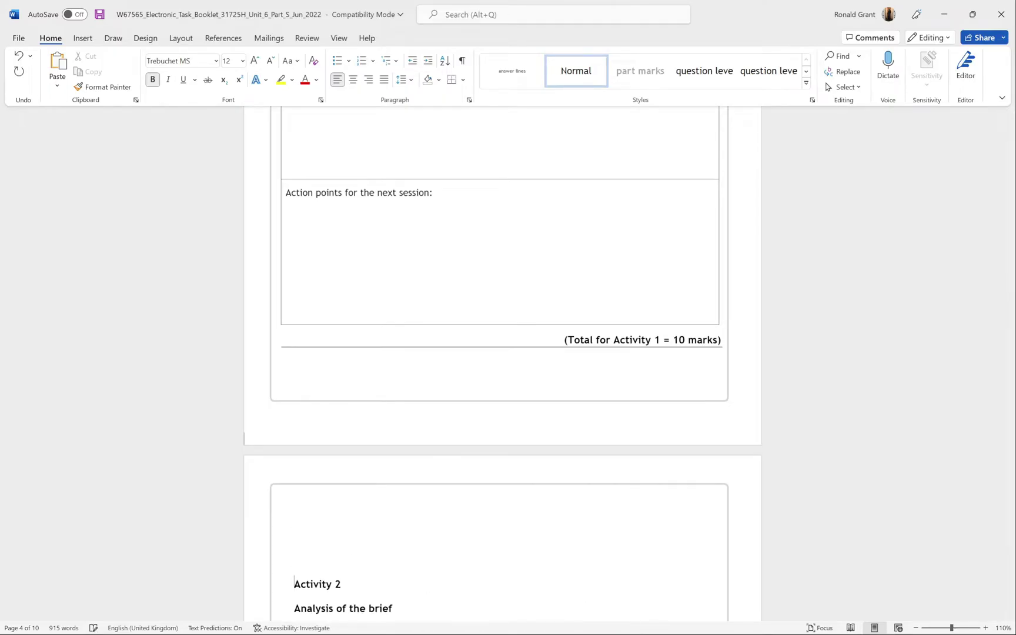
key(BackSpace)
key(BackSpace)
key(BackSpace)
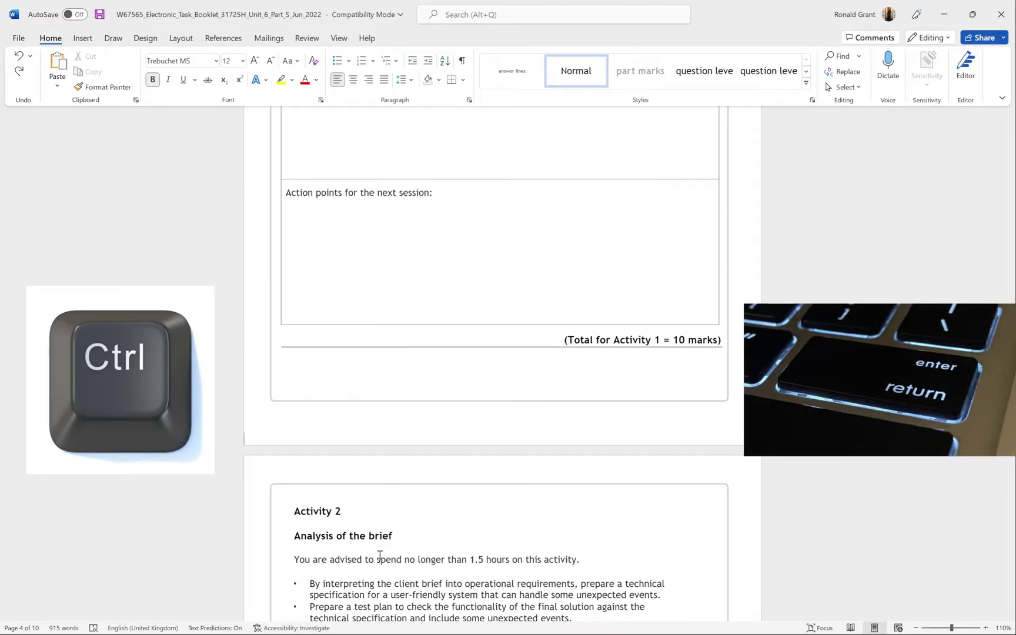
key(ctrl+Return)
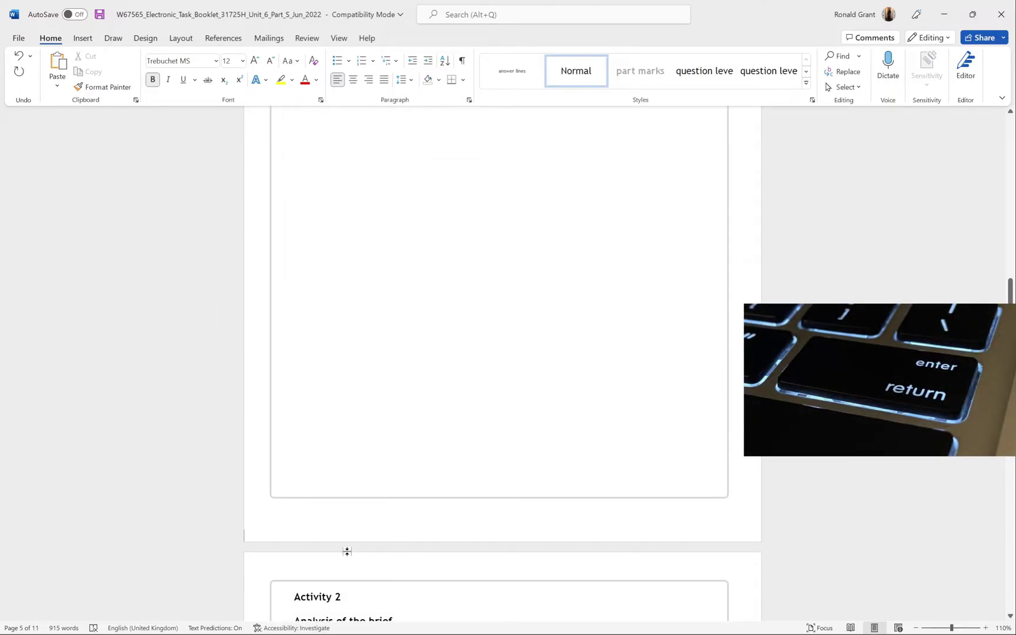
scroll(357, 570, up, 1)
scroll(357, 570, up, 10)
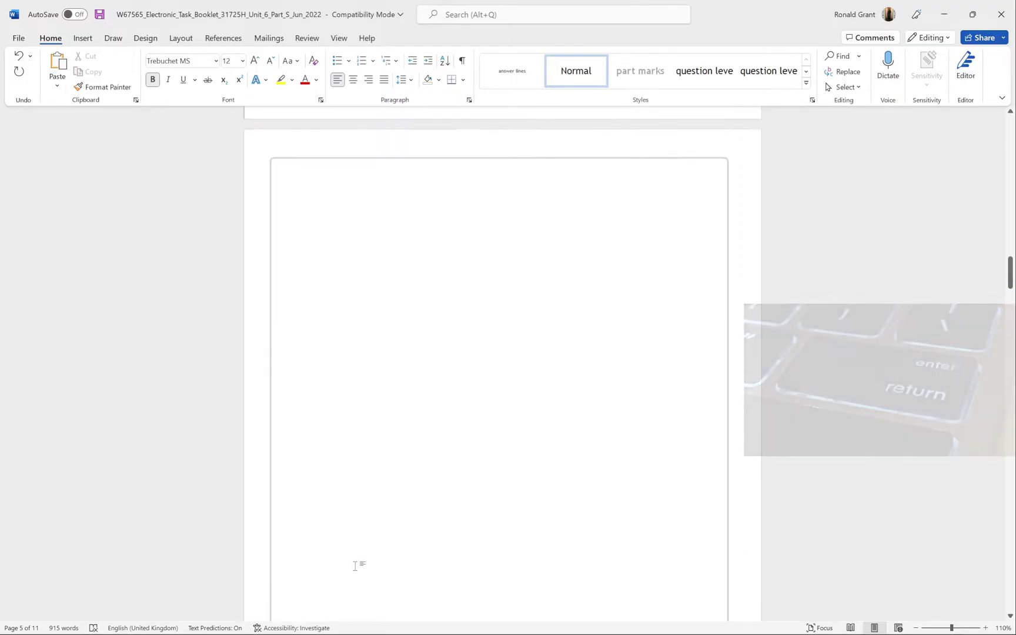
scroll(356, 568, up, 7)
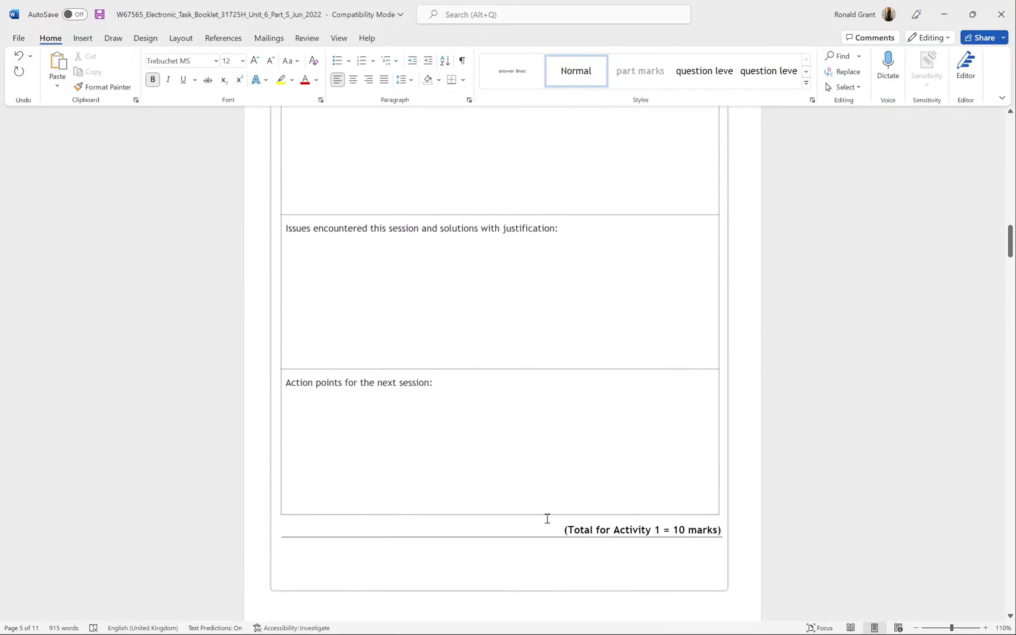
- Copy the session logbook table
click(526, 295)
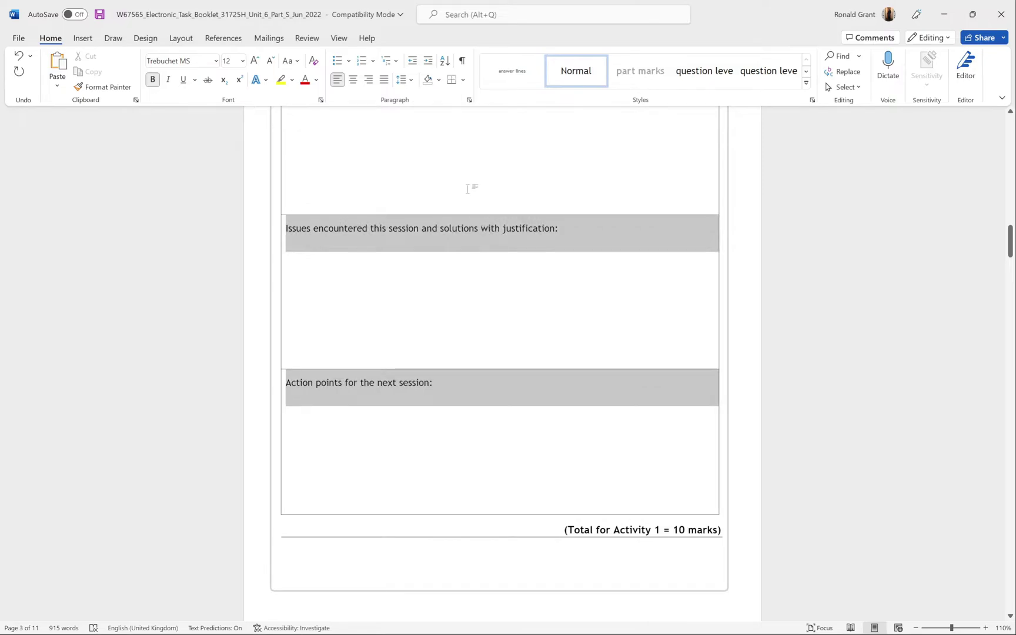
scroll(468, 189, up, 8)
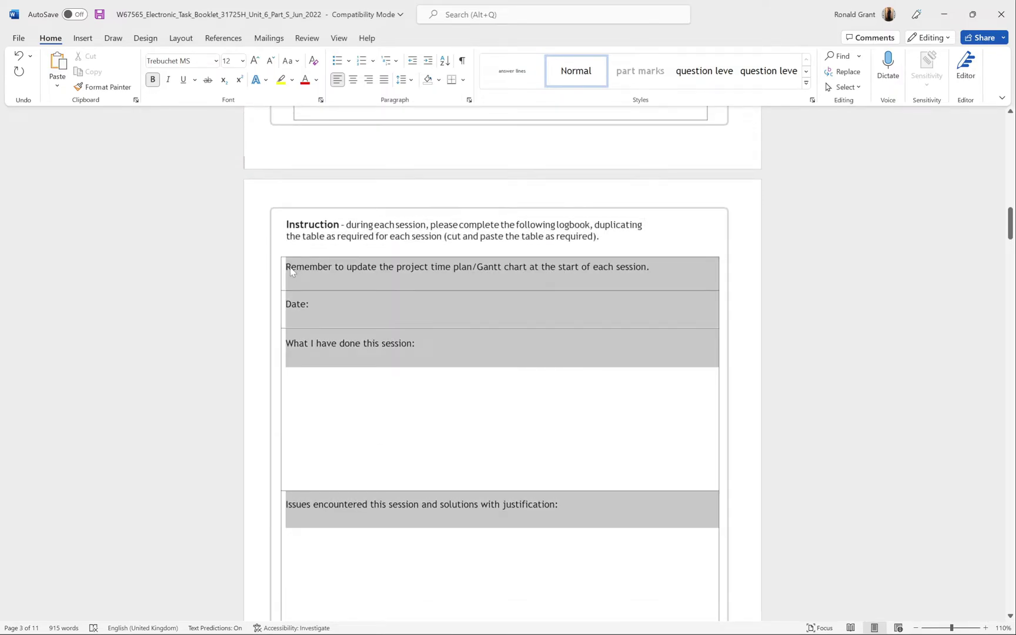
click(291, 271)
scroll(362, 347, down, 7)
scroll(361, 350, up, 6)
right_click(292, 236)
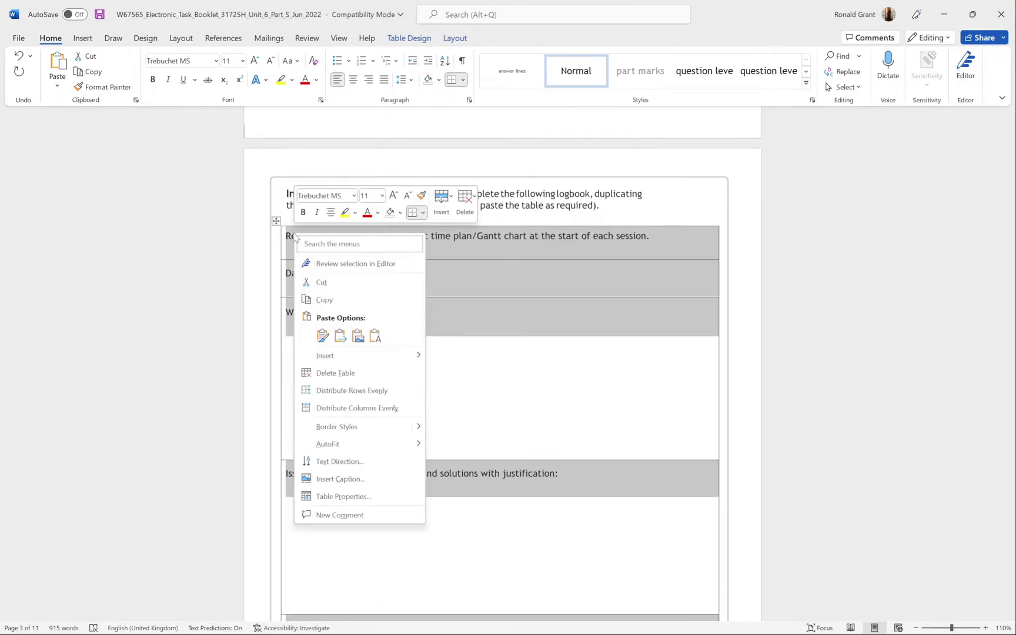
click(326, 301)
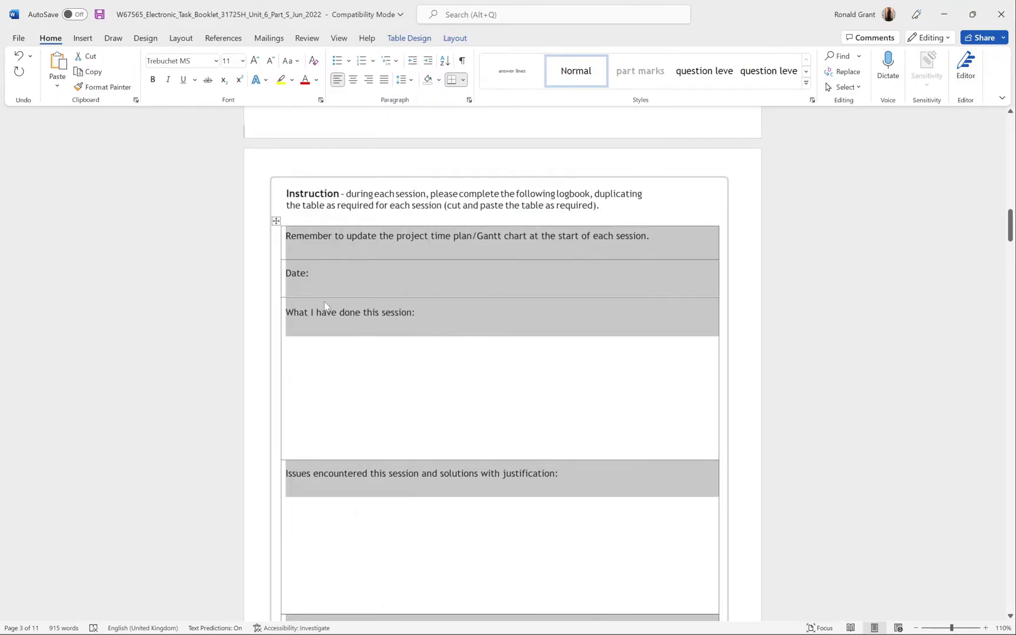
- Paste the logbook table into the next page's empty box, keeping source formatting
scroll(323, 305, down, 14)
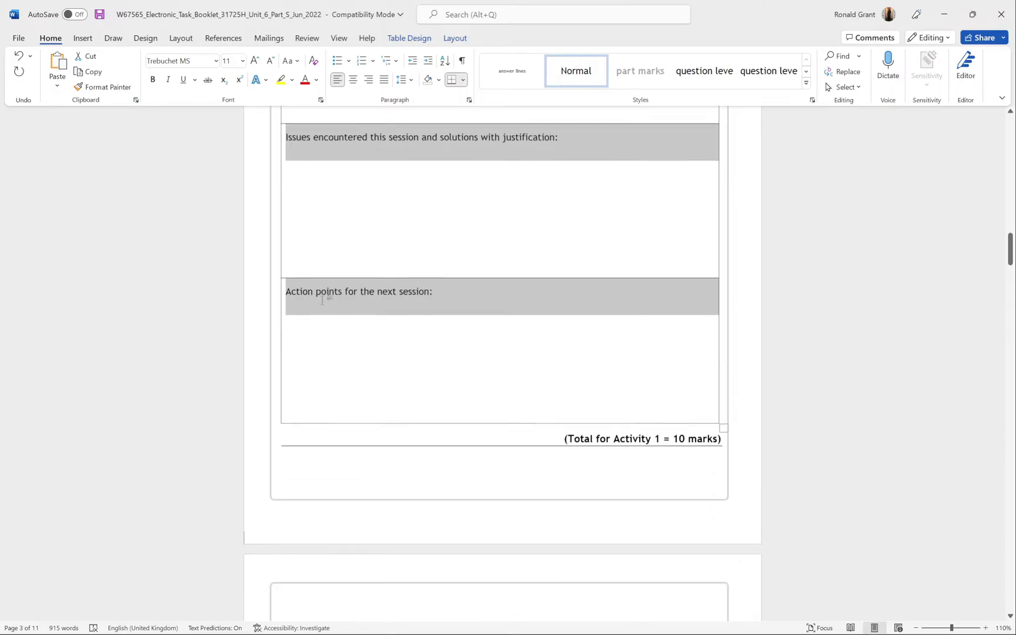
click(282, 440)
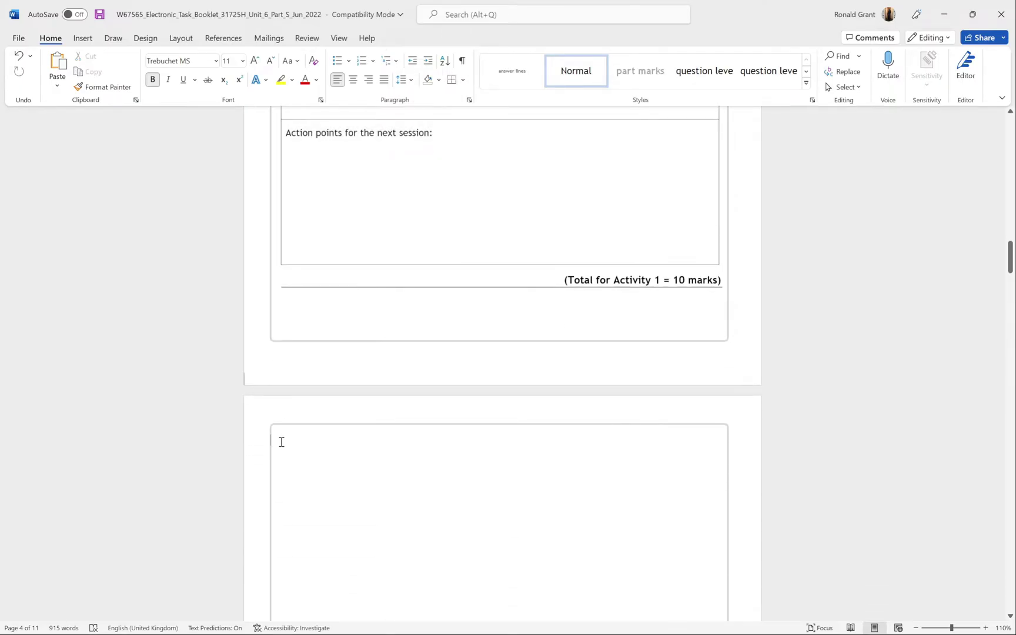
right_click(282, 444)
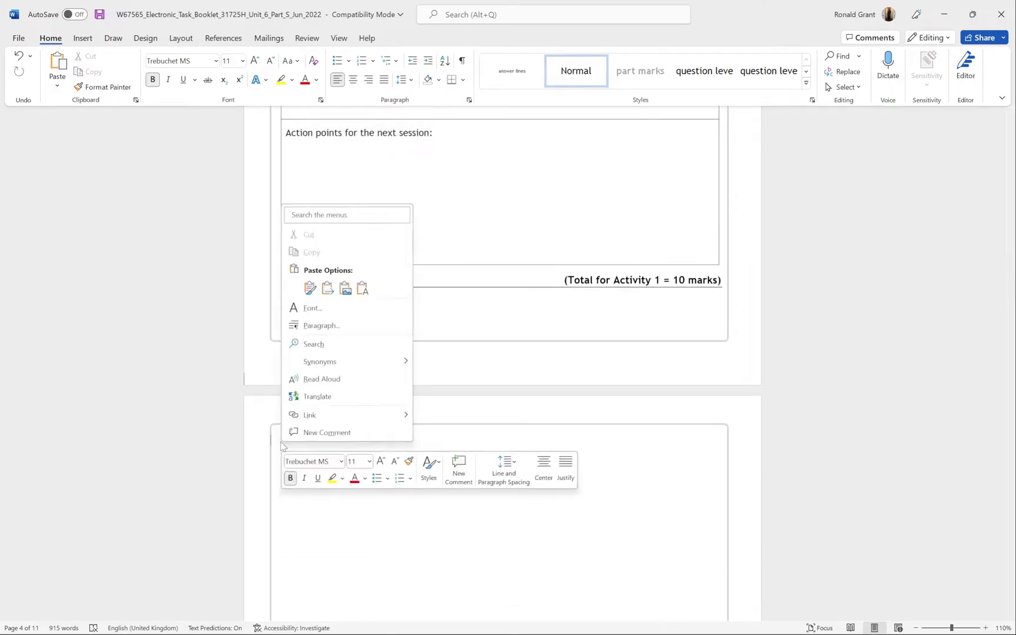
click(310, 289)
scroll(324, 399, down, 5)
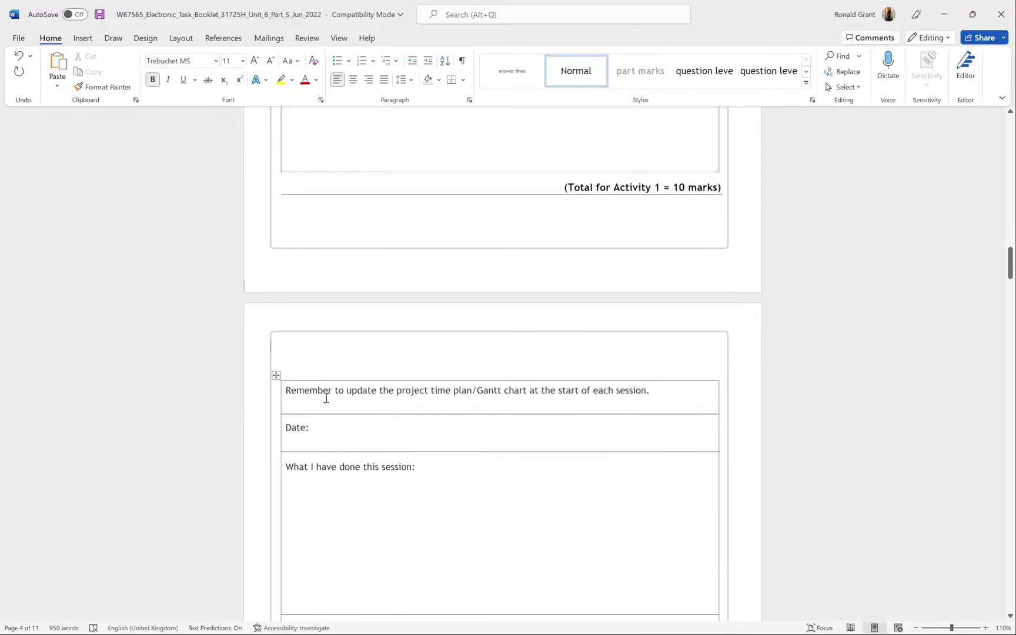
- Insert a page break before Activity 2, adding another empty bordered page
scroll(325, 398, down, 6)
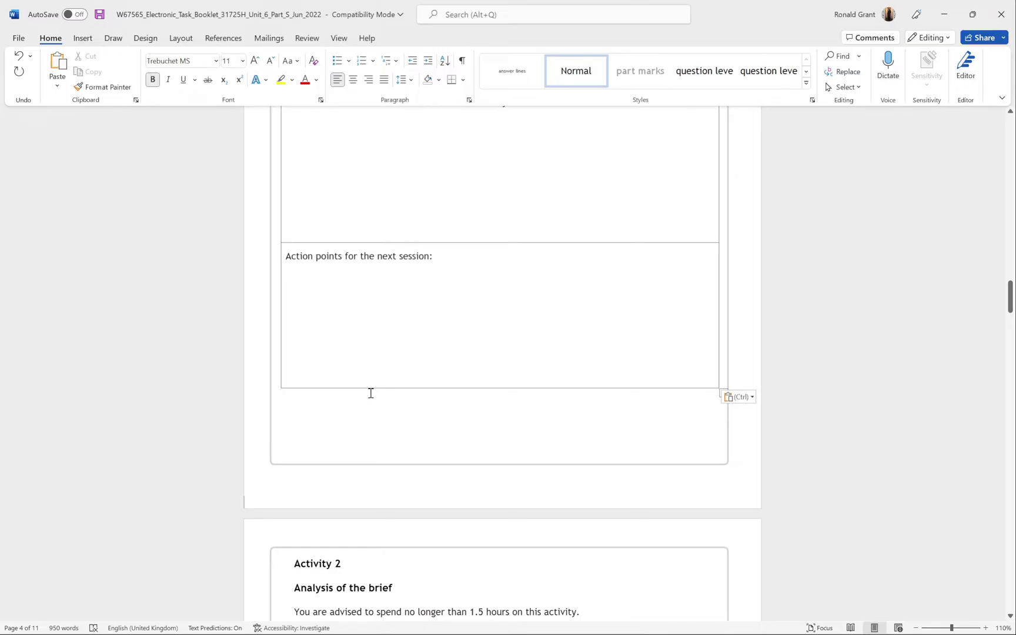
scroll(346, 361, down, 5)
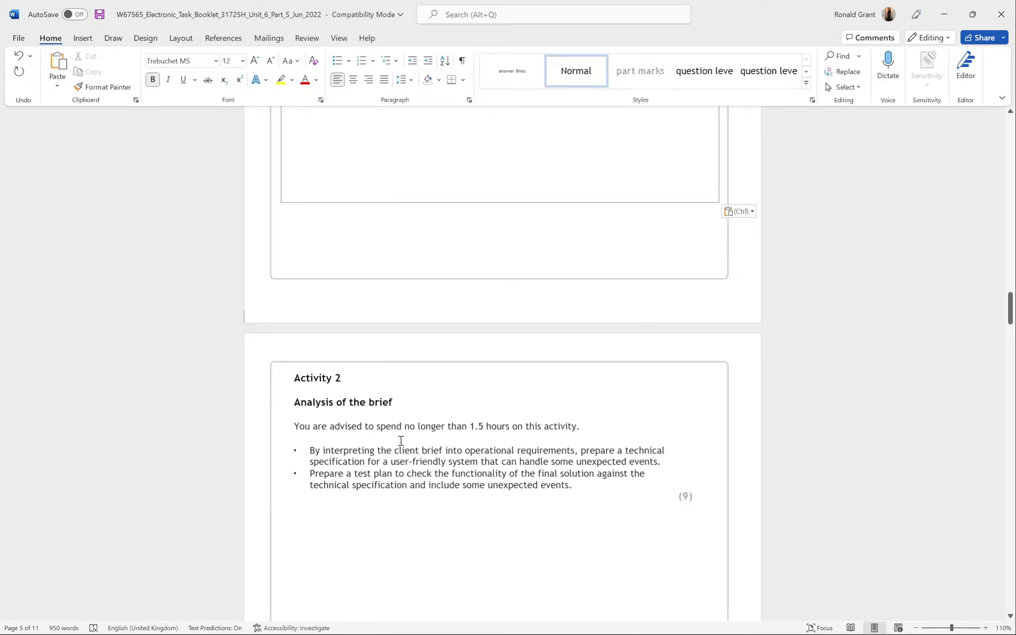
key(ctrl+Return)
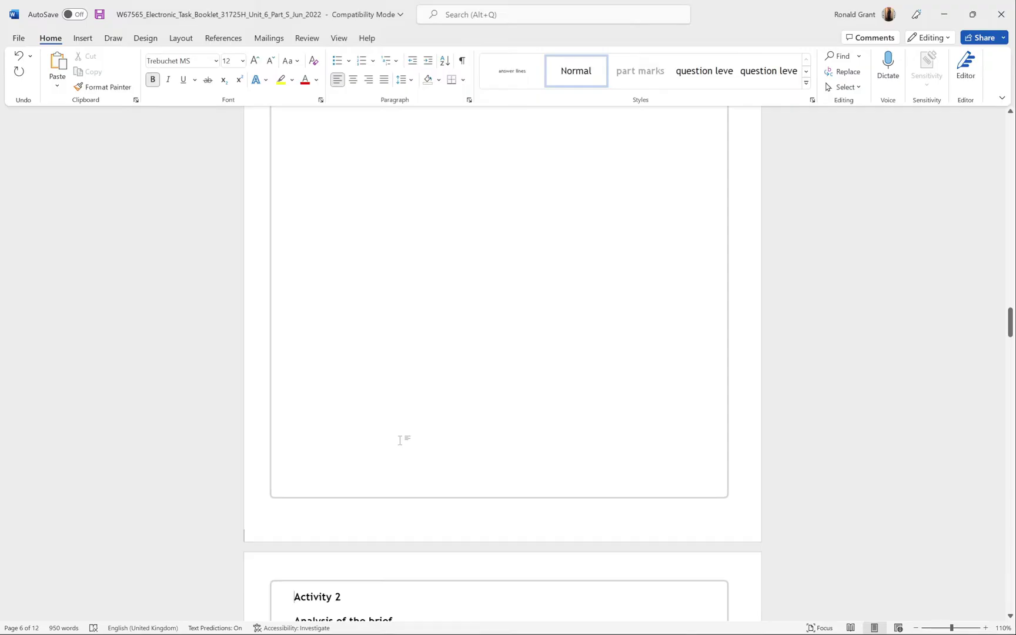
- Paste a second copy of the logbook table into the empty bordered box
scroll(446, 378, up, 3)
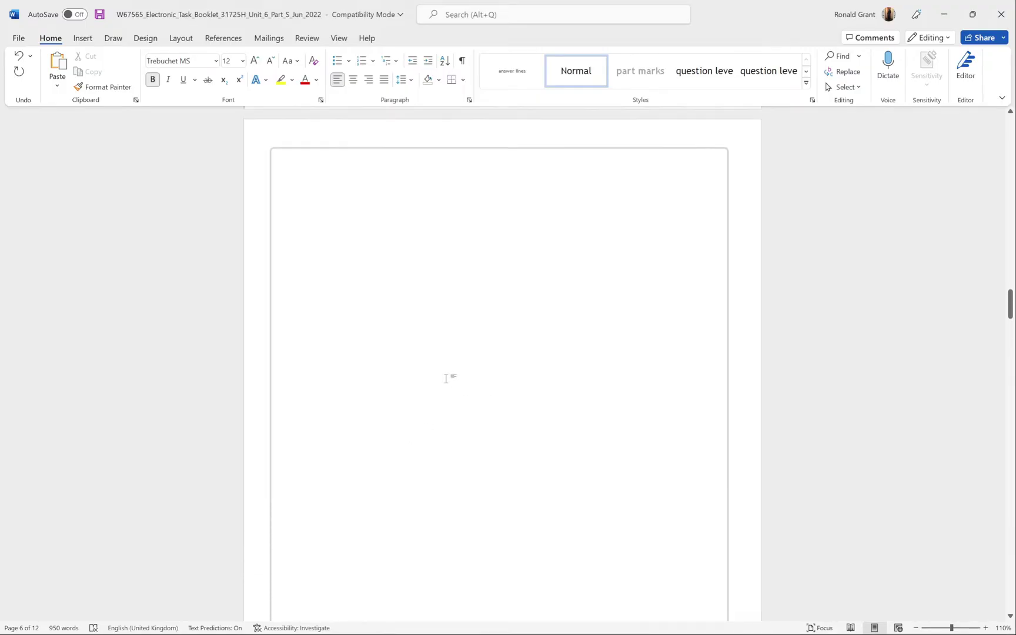
right_click(288, 165)
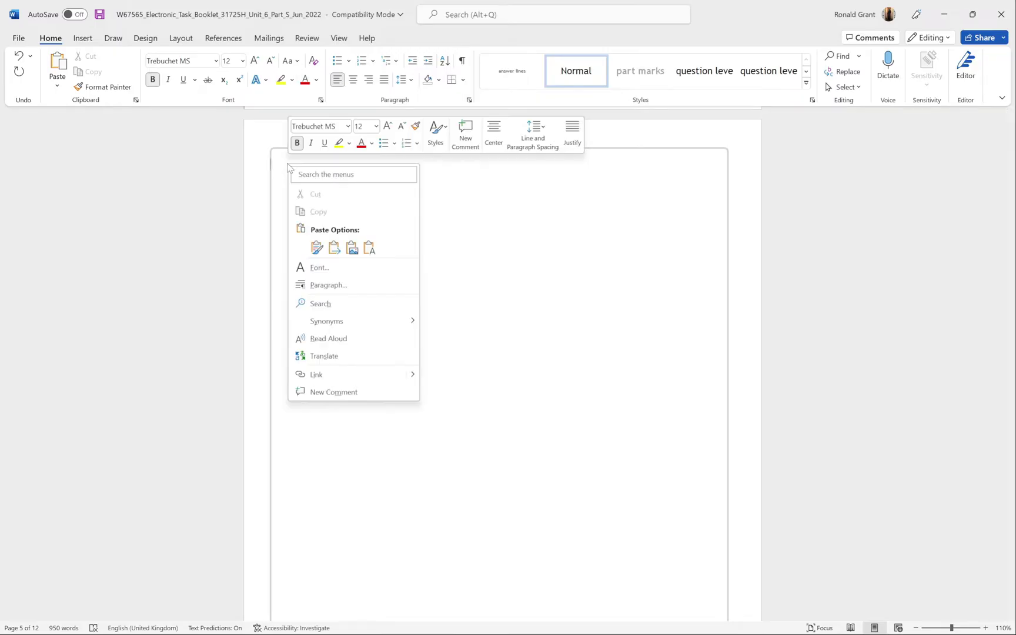
click(317, 248)
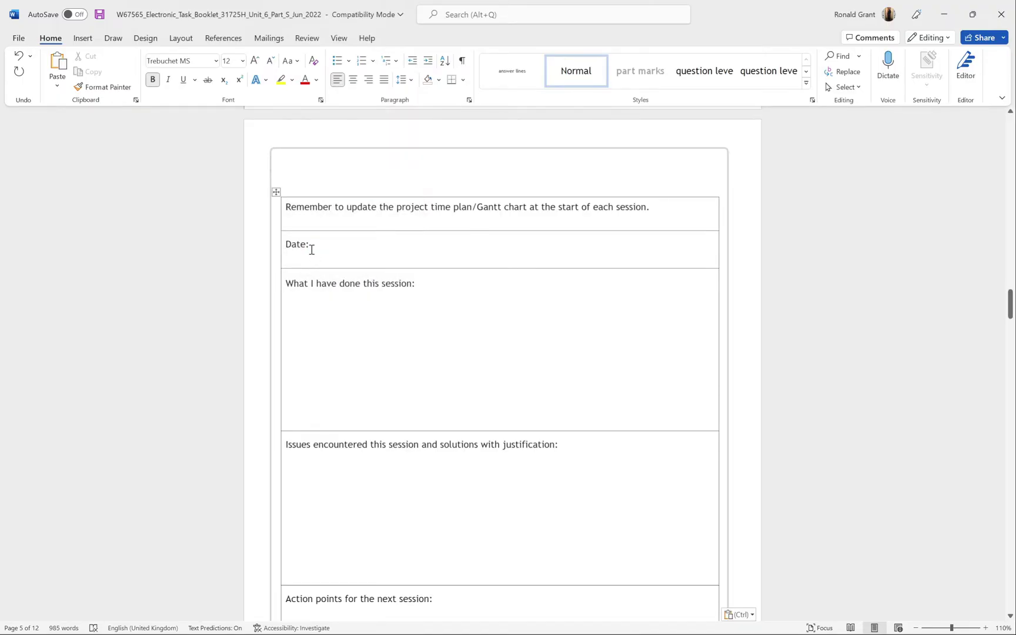
- Insert a page break before Activity 2 to create another empty box
scroll(312, 249, down, 10)
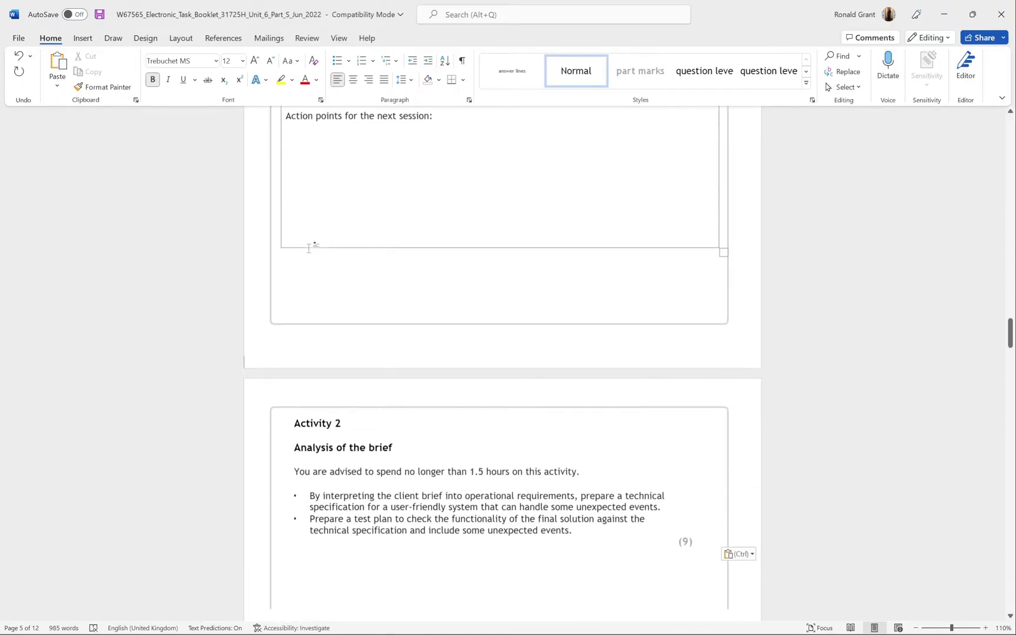
click(293, 347)
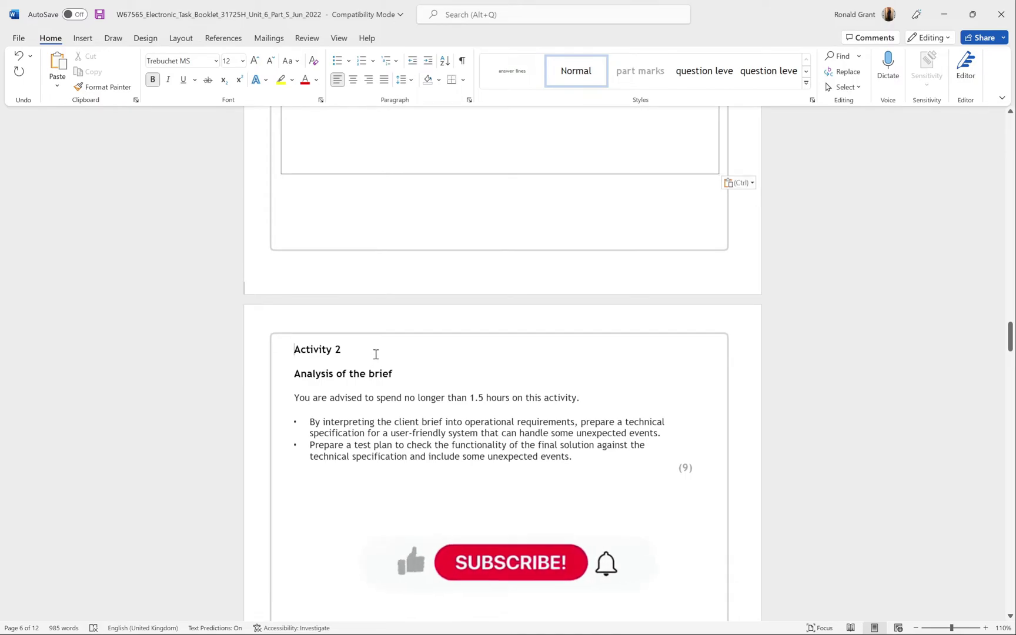
key(ctrl+Return)
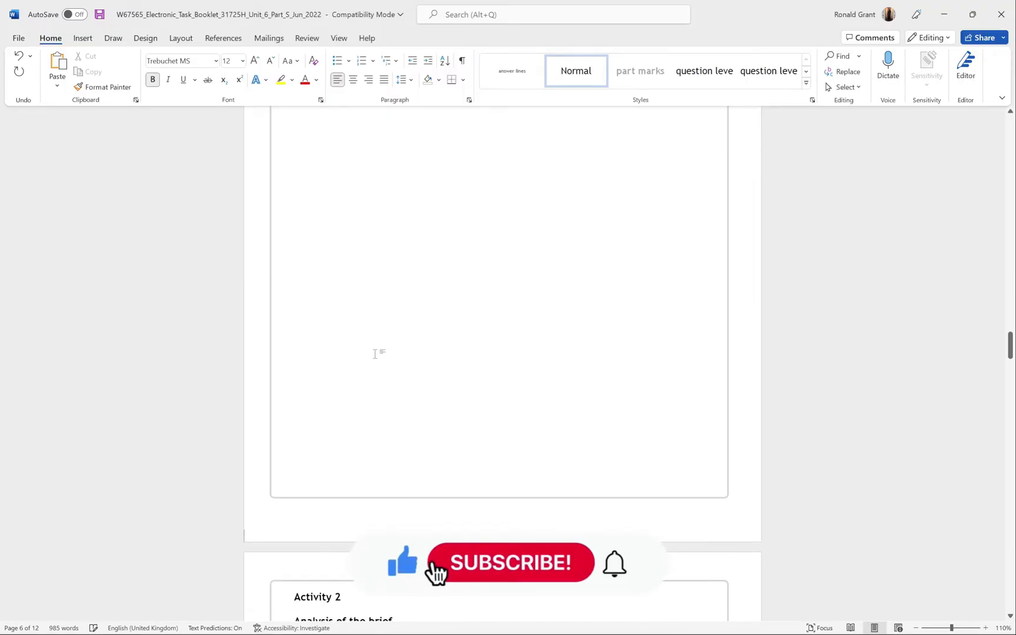
- Paste a third copy of the logbook table into the new empty box on page 6
scroll(335, 417, up, 5)
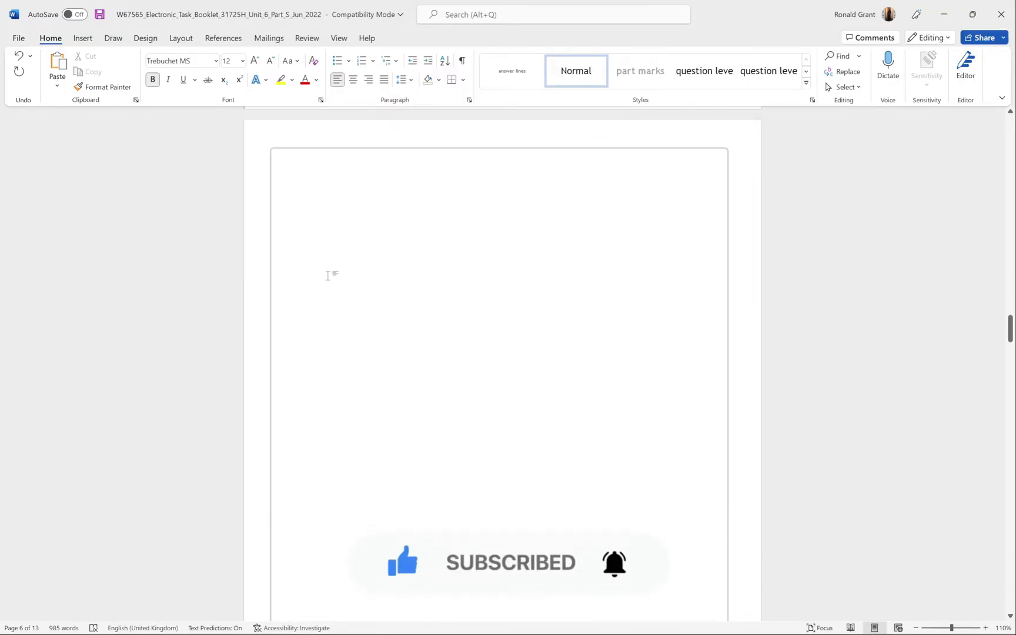
right_click(294, 166)
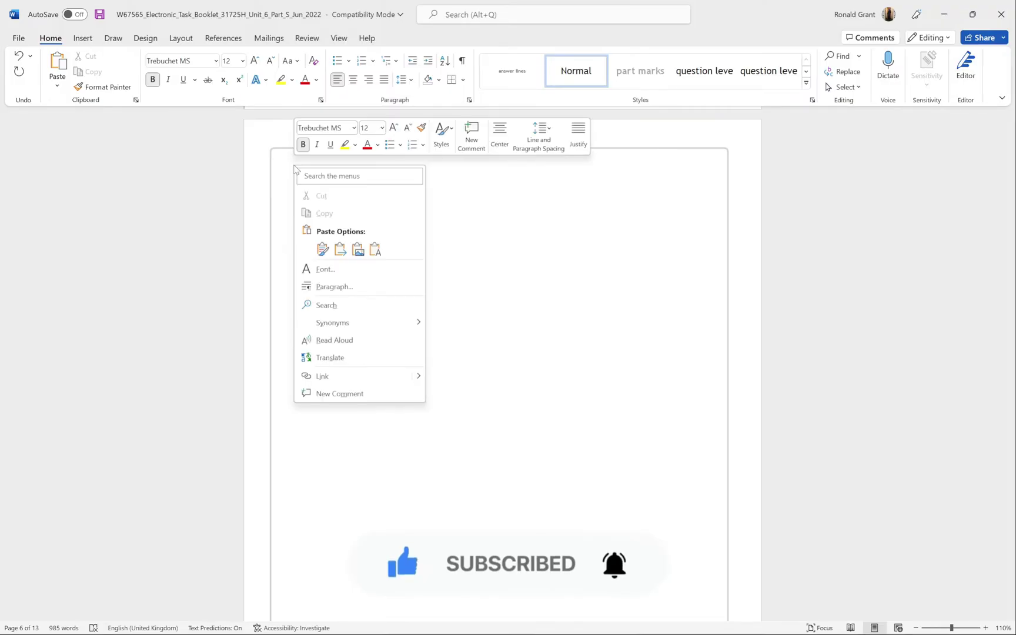
click(323, 249)
scroll(394, 292, up, 6)
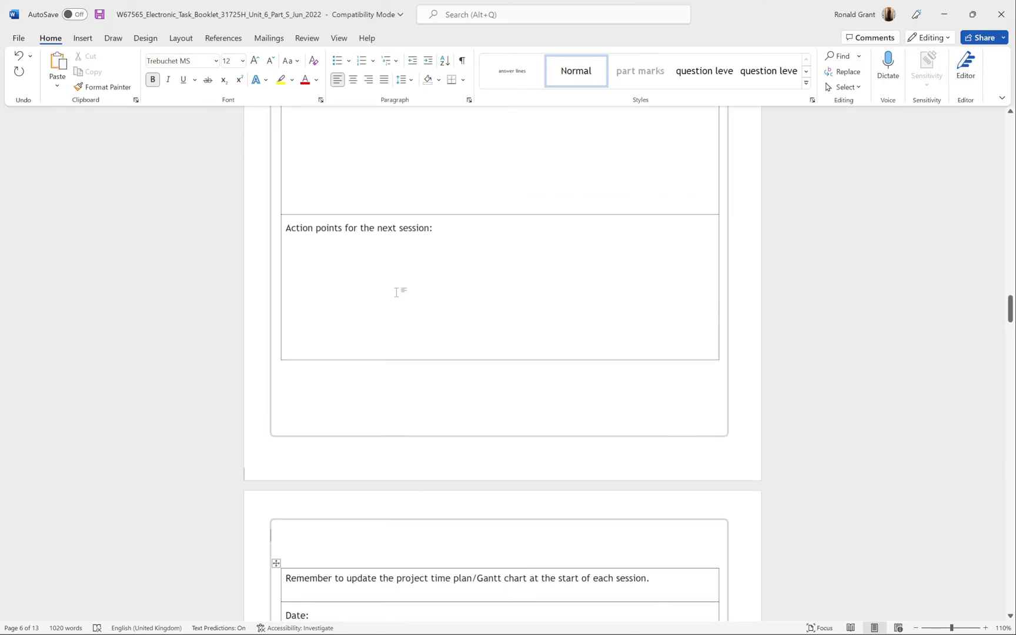
scroll(397, 293, up, 10)
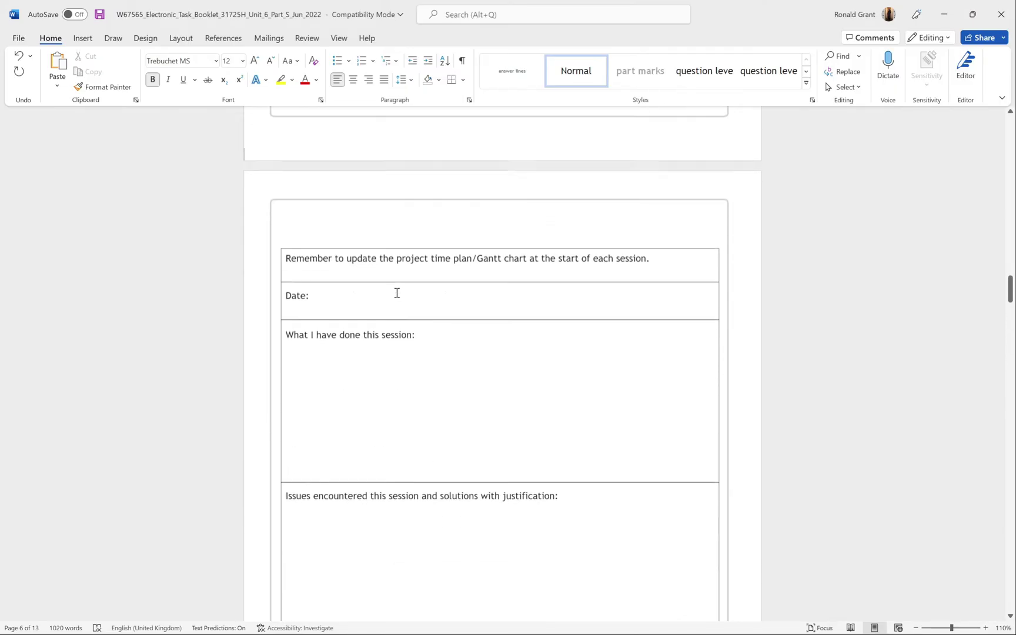
scroll(396, 292, down, 12)
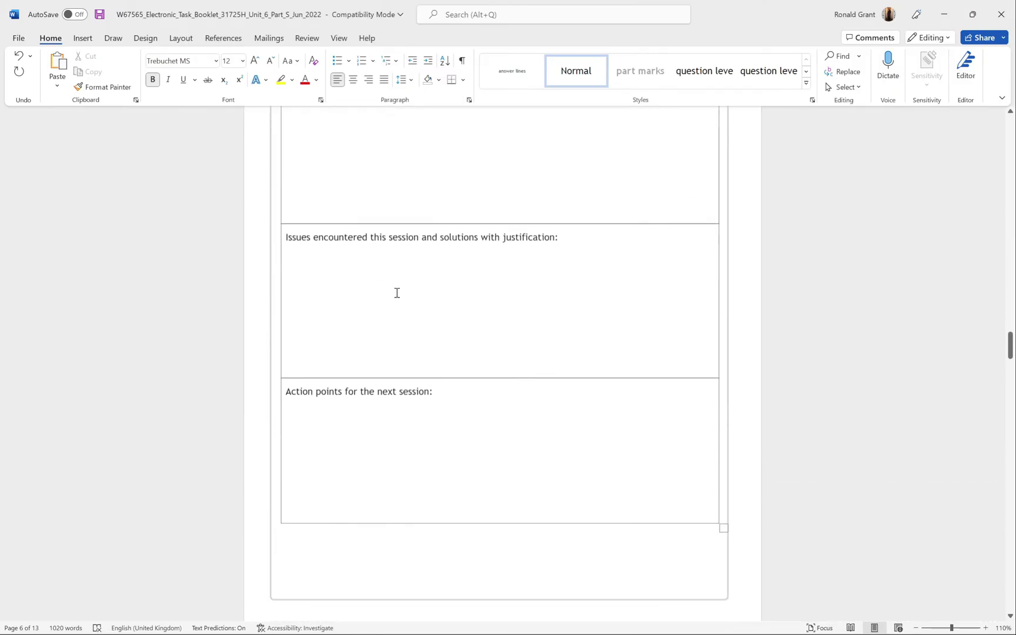
- Scroll back up to page 3 to show the original logbook instruction and table
triple_click(343, 475)
scroll(334, 460, up, 4)
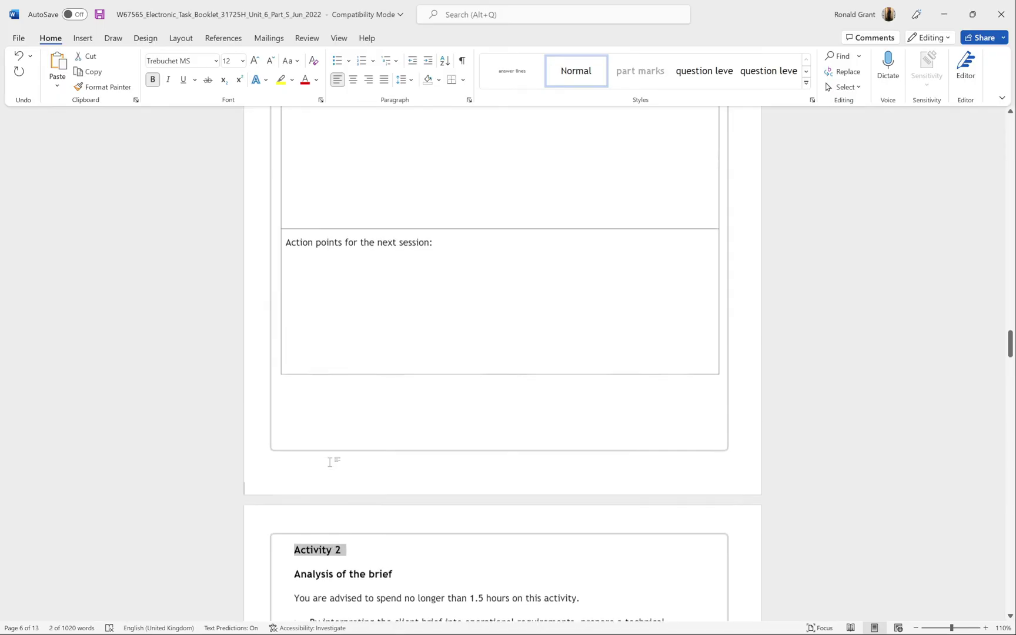
scroll(402, 347, up, 10)
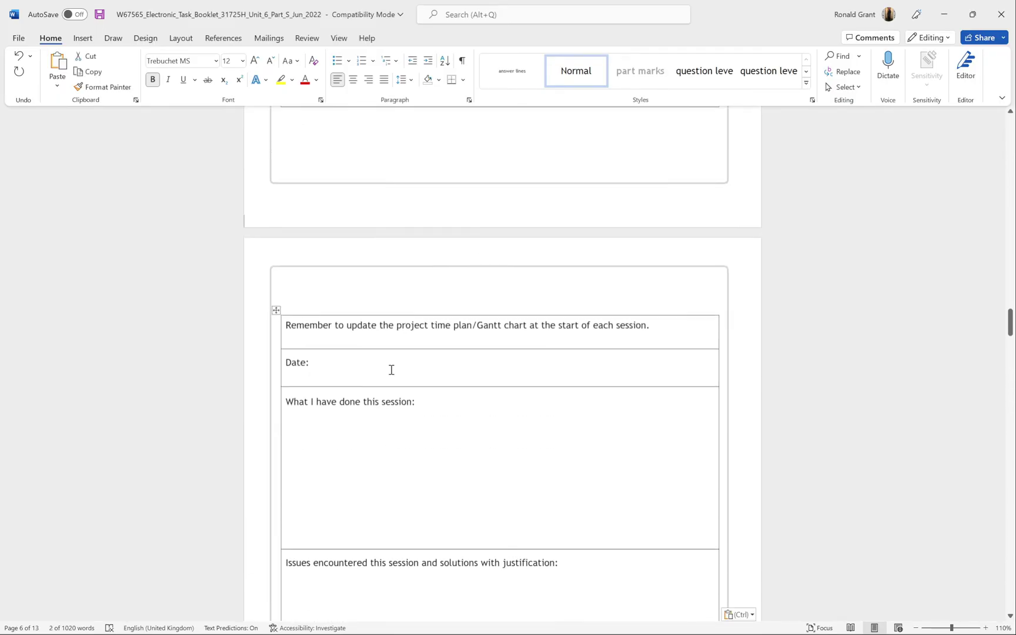
scroll(401, 371, up, 15)
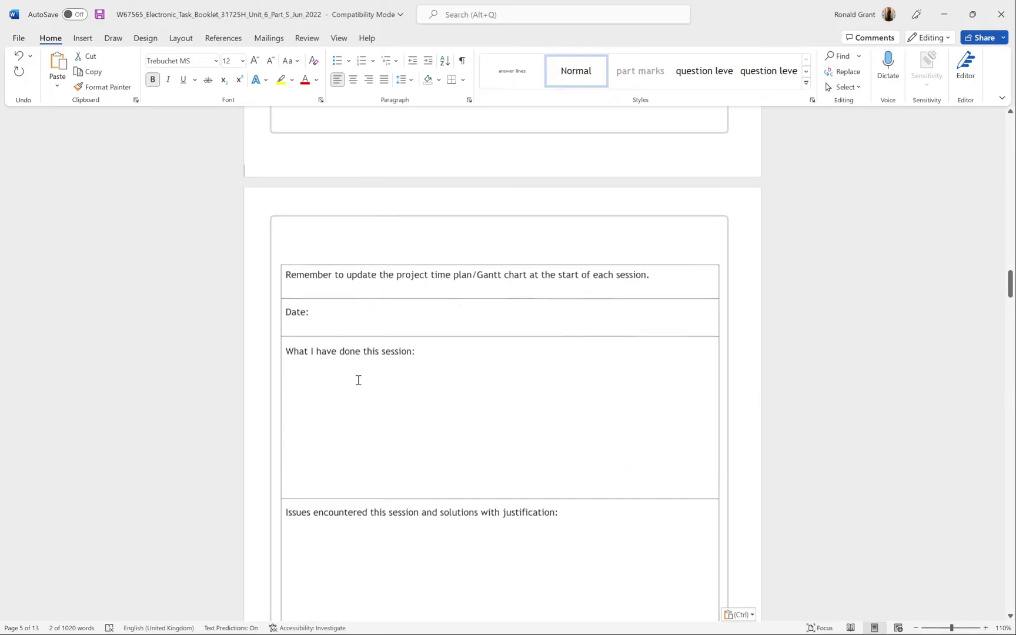
scroll(350, 374, up, 2)
scroll(353, 382, down, 10)
scroll(347, 330, up, 4)
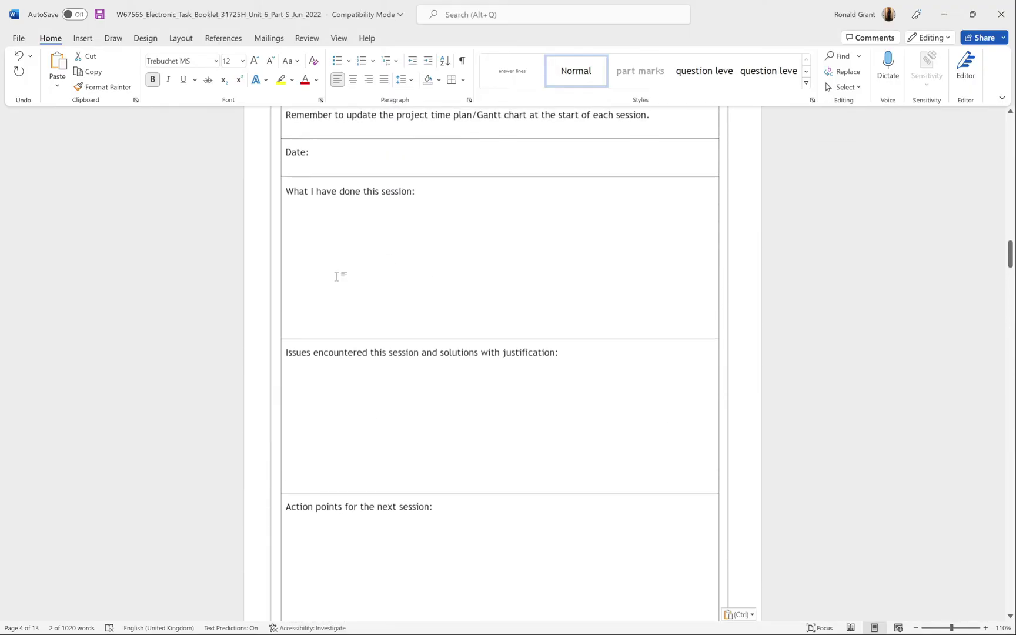
scroll(335, 263, up, 20)
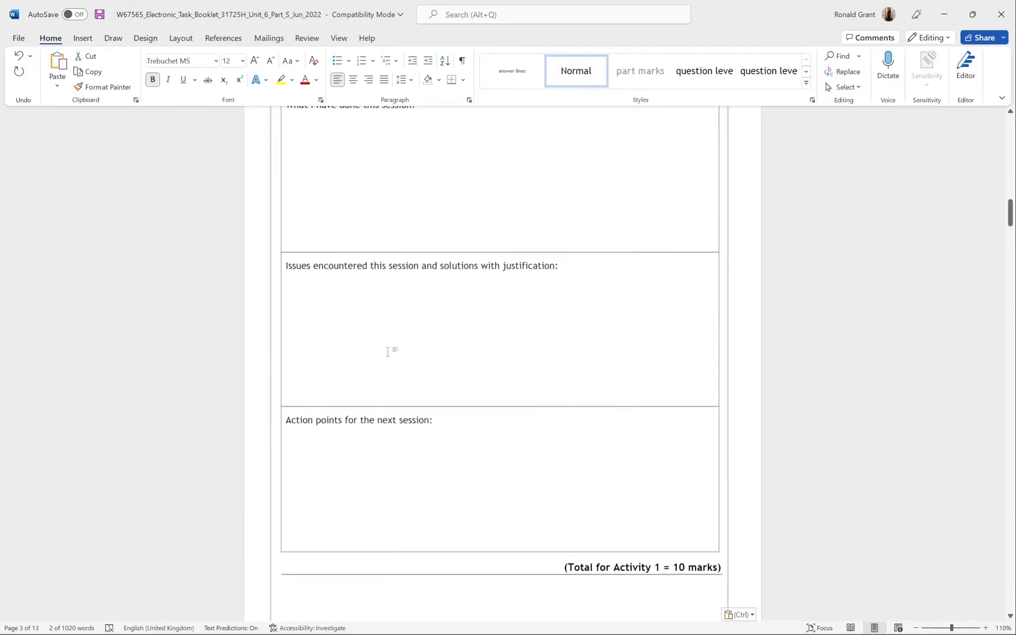
scroll(356, 420, up, 3)
scroll(356, 420, down, 4)
scroll(356, 418, up, 10)
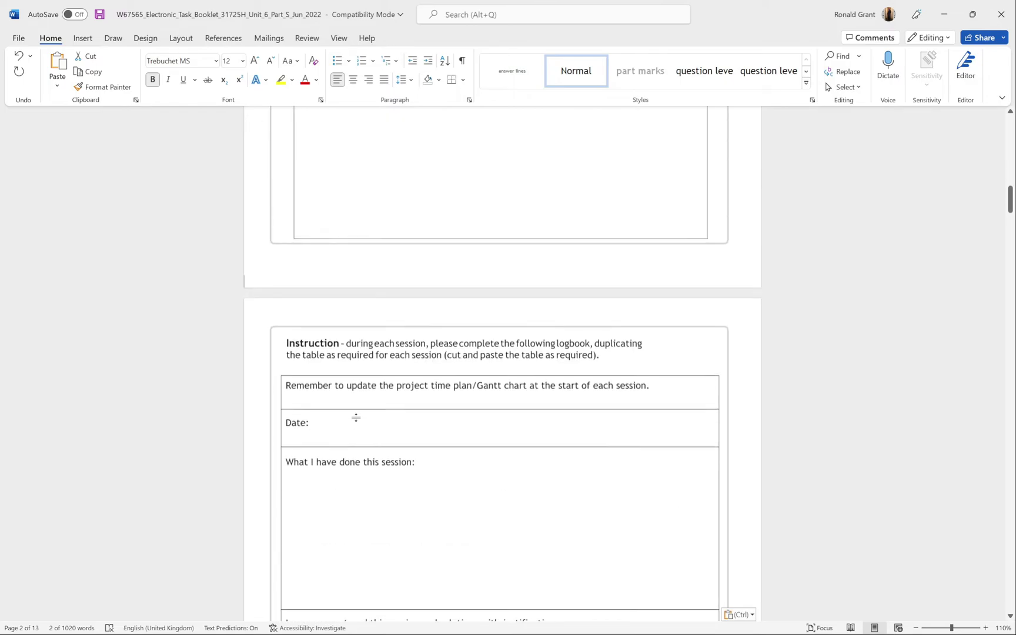
scroll(356, 418, down, 9)
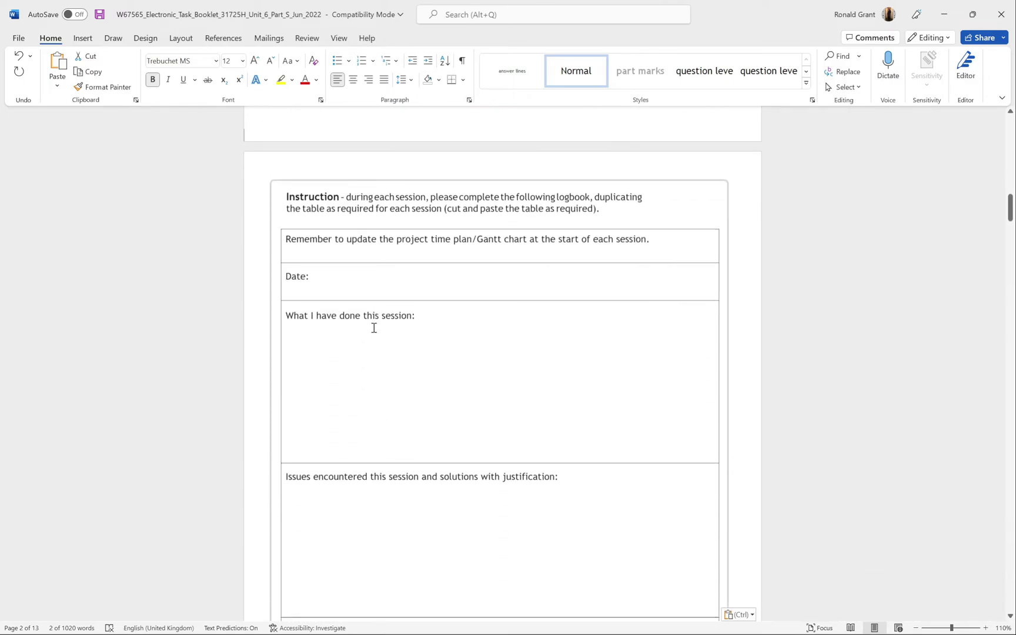
click(377, 321)
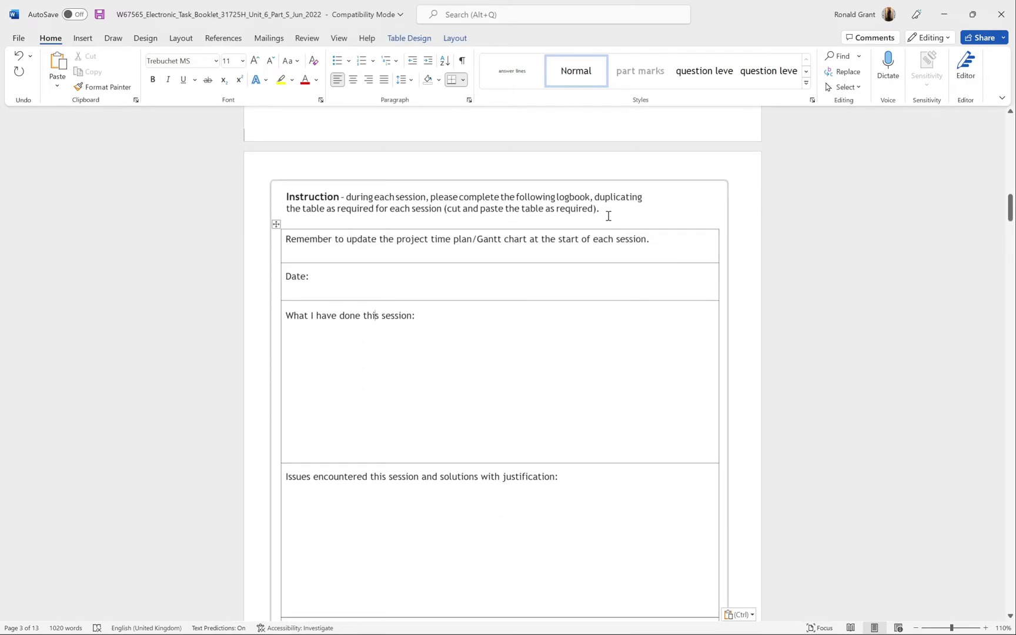
- Replace 'cut' with 'COPY' so the instruction reads 'COPY and paste the table as required'
drag(606, 209, 446, 209)
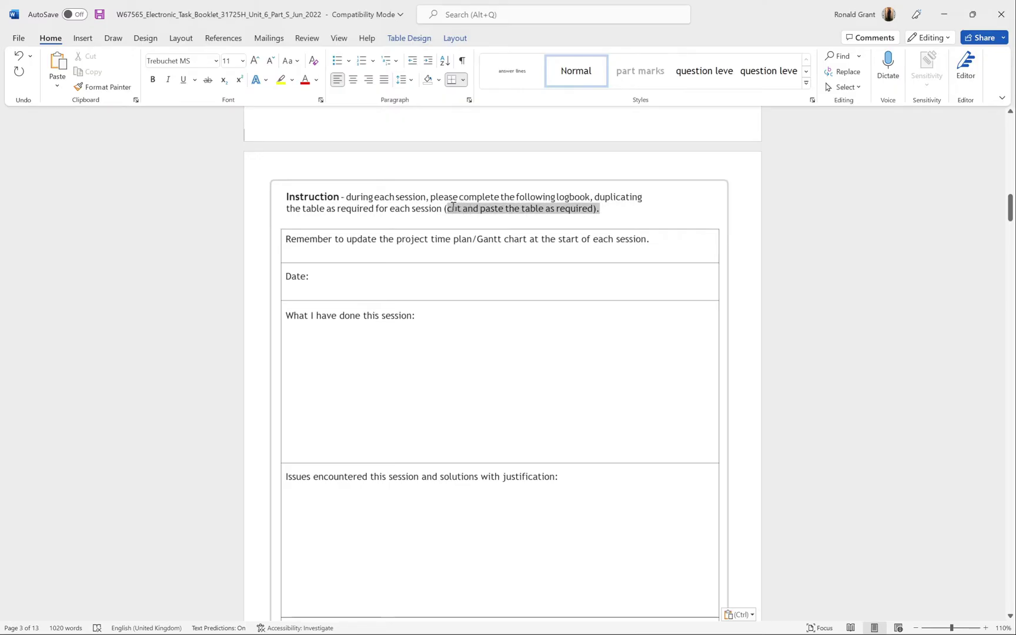
click(456, 212)
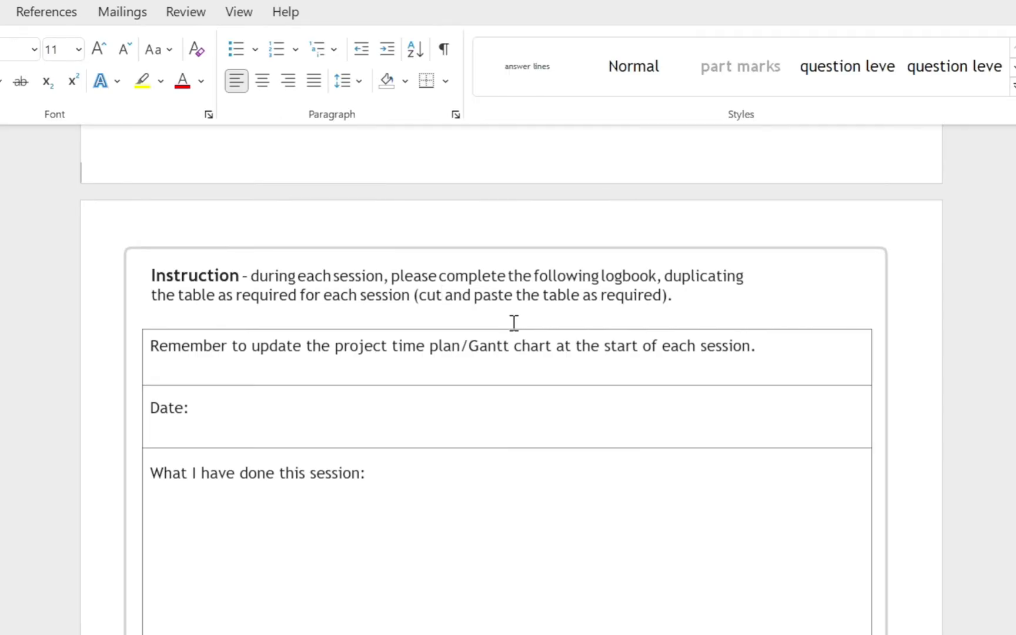
key(BackSpace)
key(BackSpace)
key(BackSpace)
text(COPY)
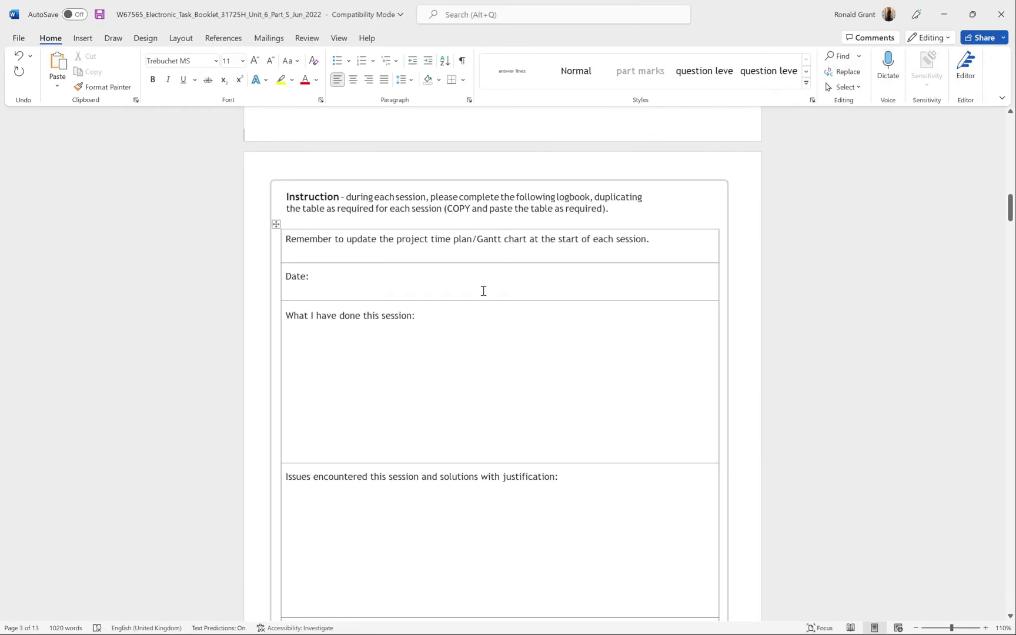
click(478, 432)
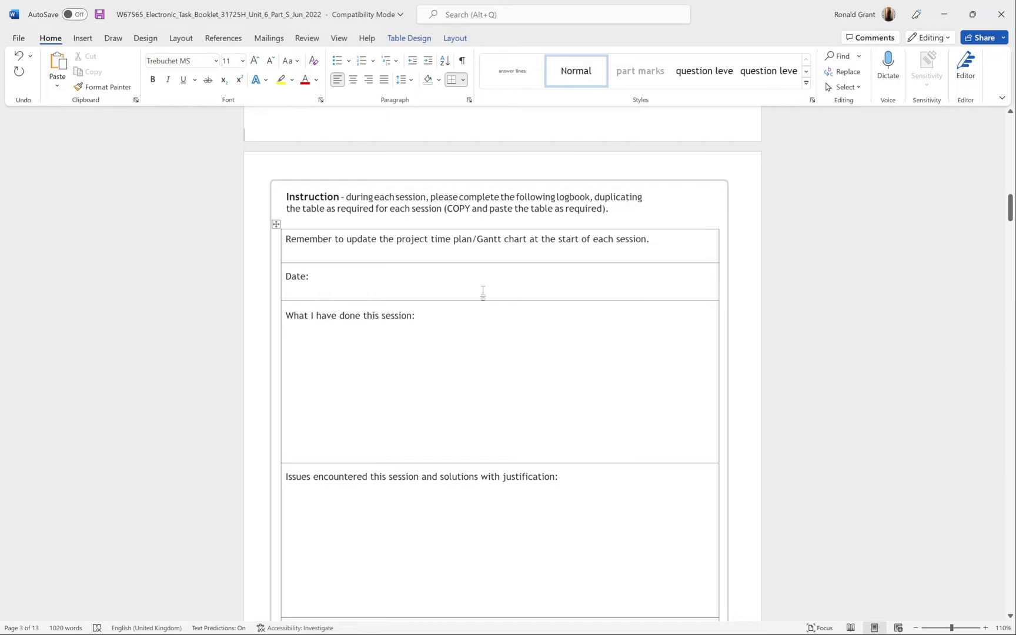
scroll(468, 299, up, 1)
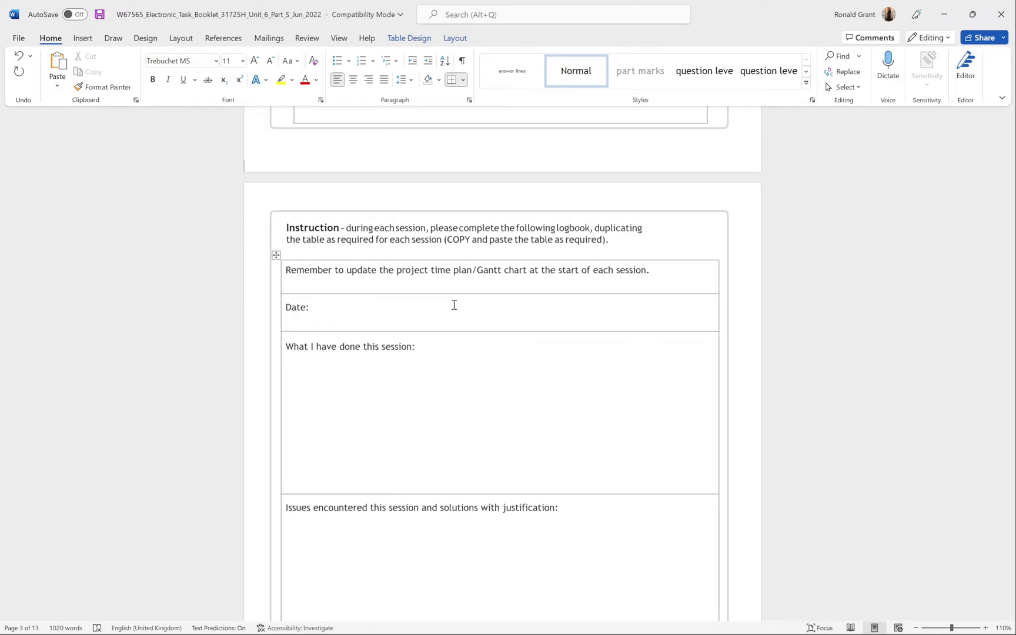
ctrl+scroll(333, 239, up, 4)
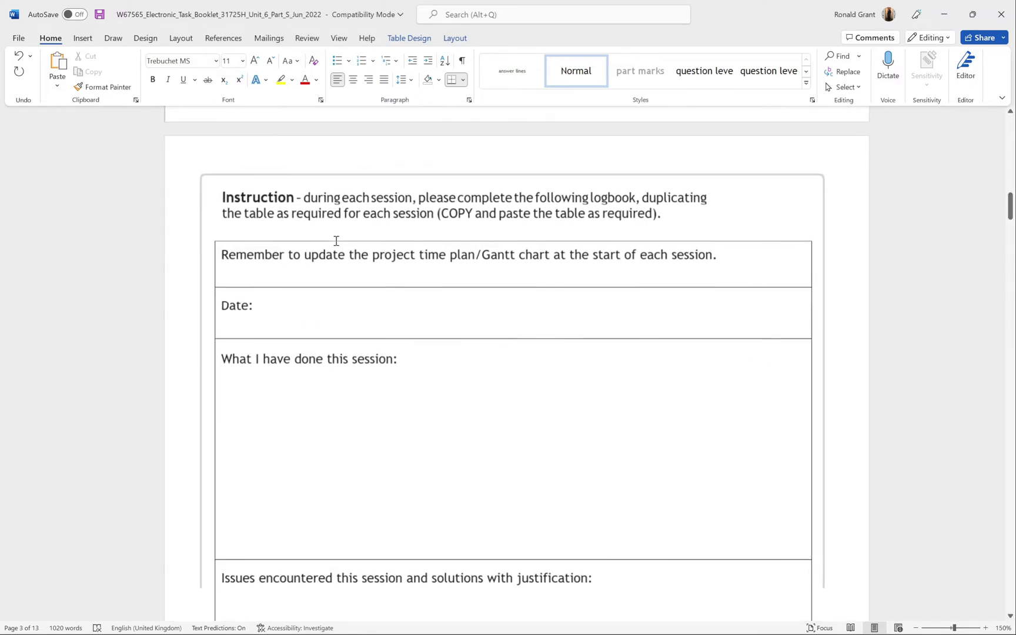
ctrl+scroll(335, 241, up, 3)
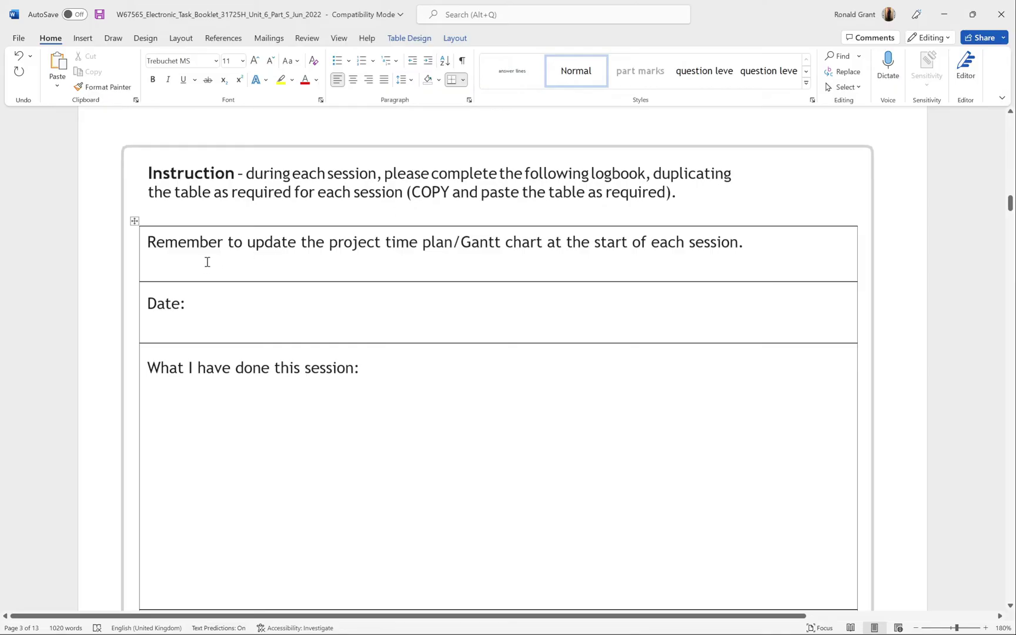
drag(219, 250, 737, 244)
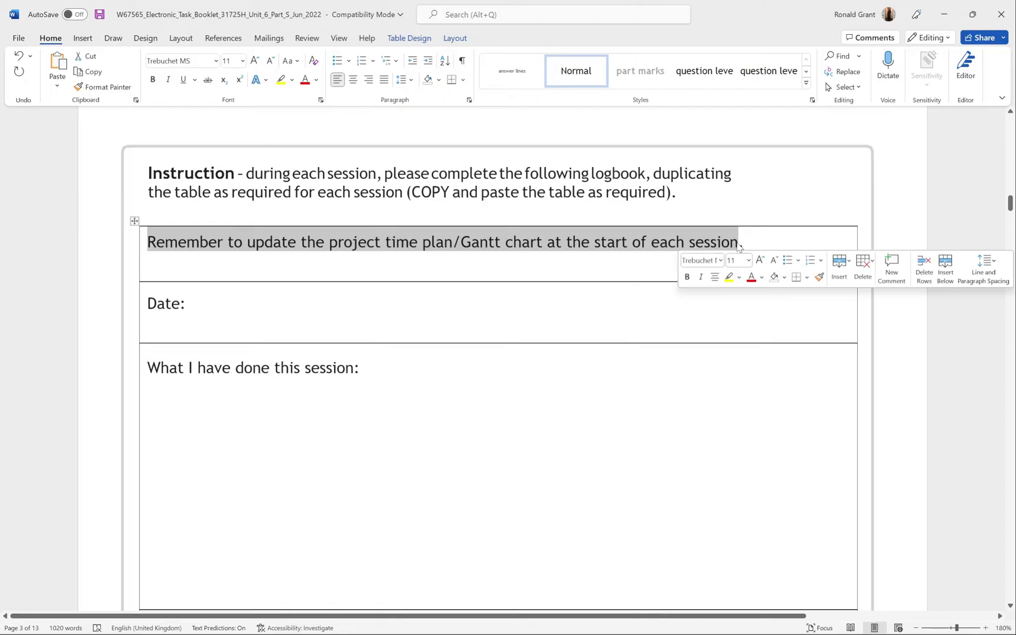
click(601, 247)
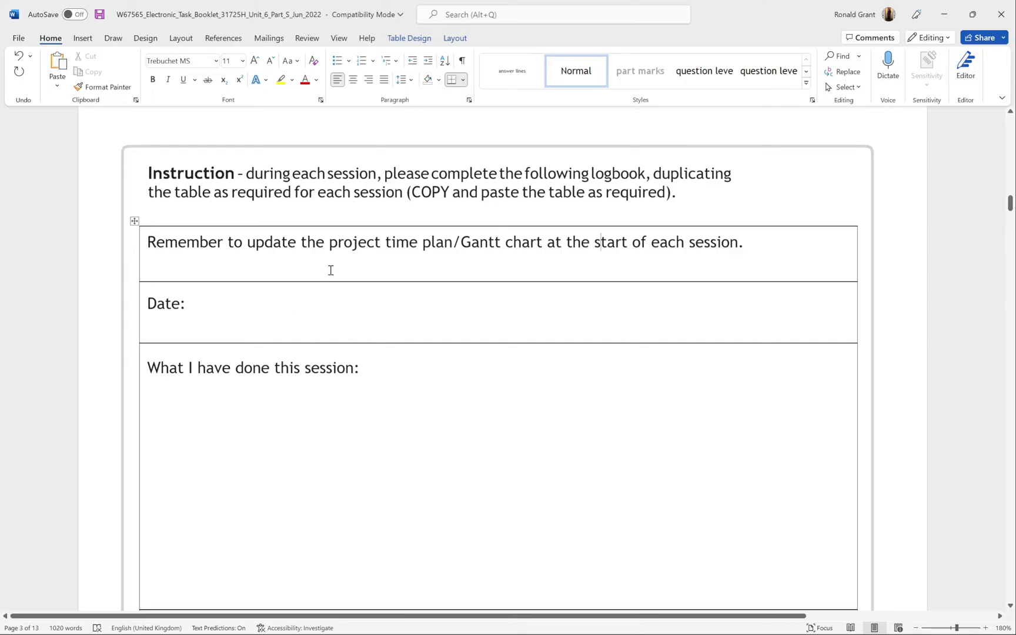
scroll(332, 251, up, 10)
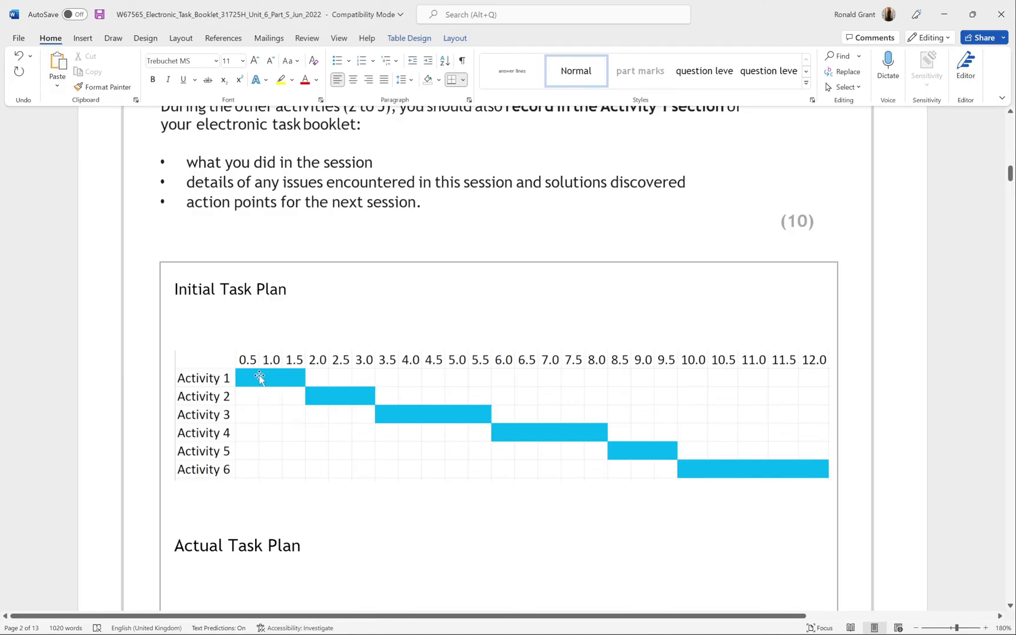
scroll(266, 364, down, 10)
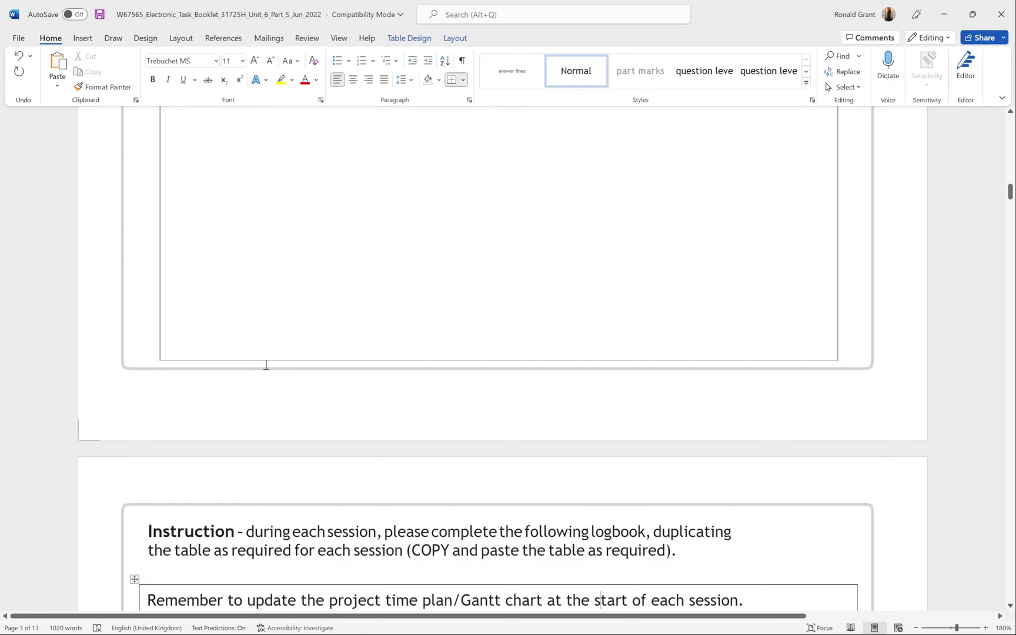
scroll(265, 364, down, 5)
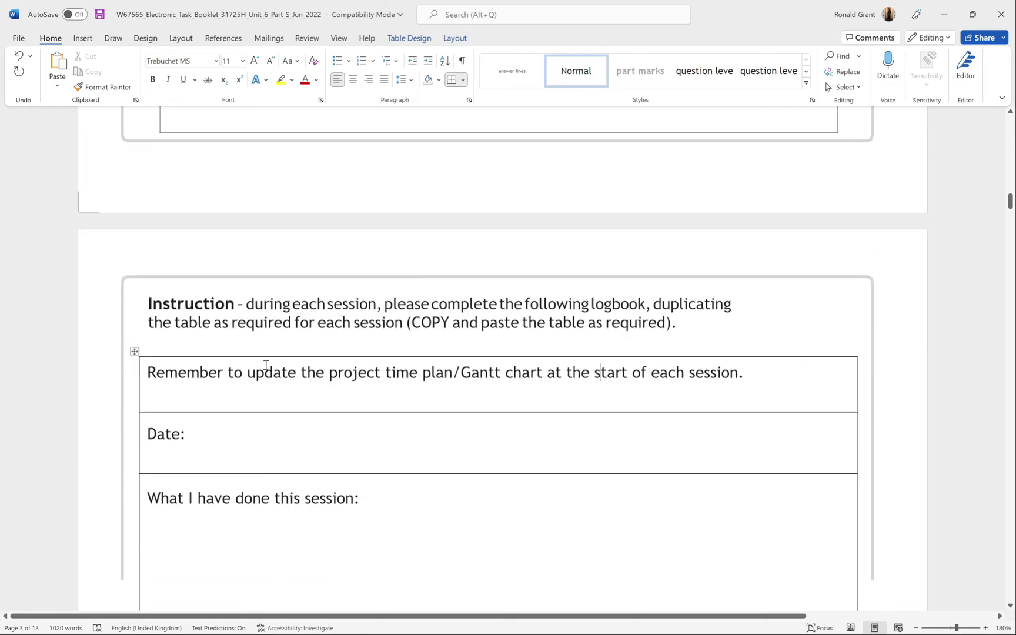
click(234, 311)
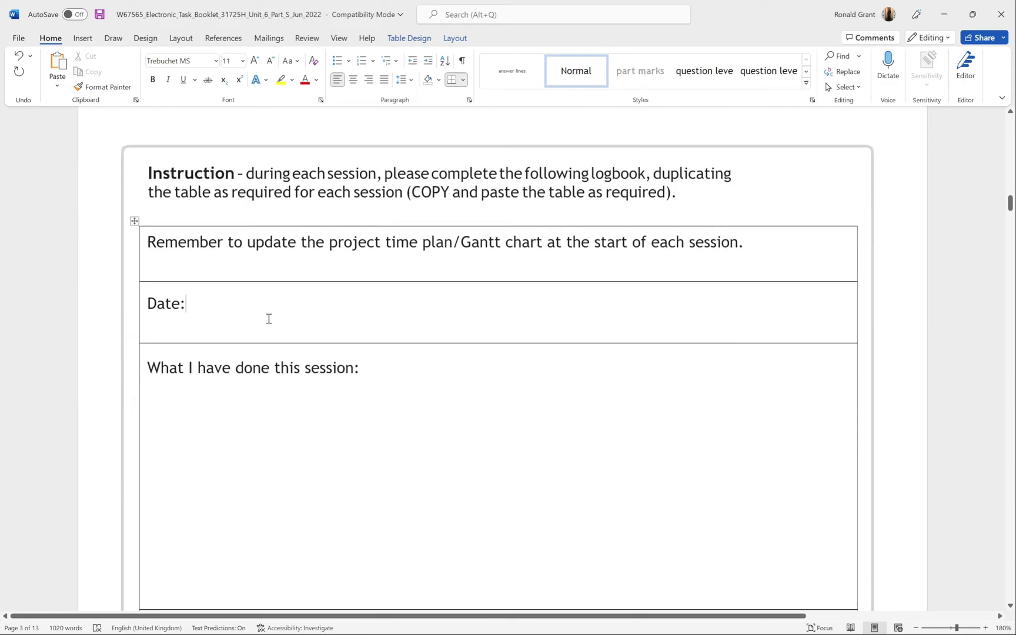
click(388, 376)
- Enter 'I made gantt chart' and move 'I read booklet' onto the line above it
key(Return)
text(I made gantt chart I re)
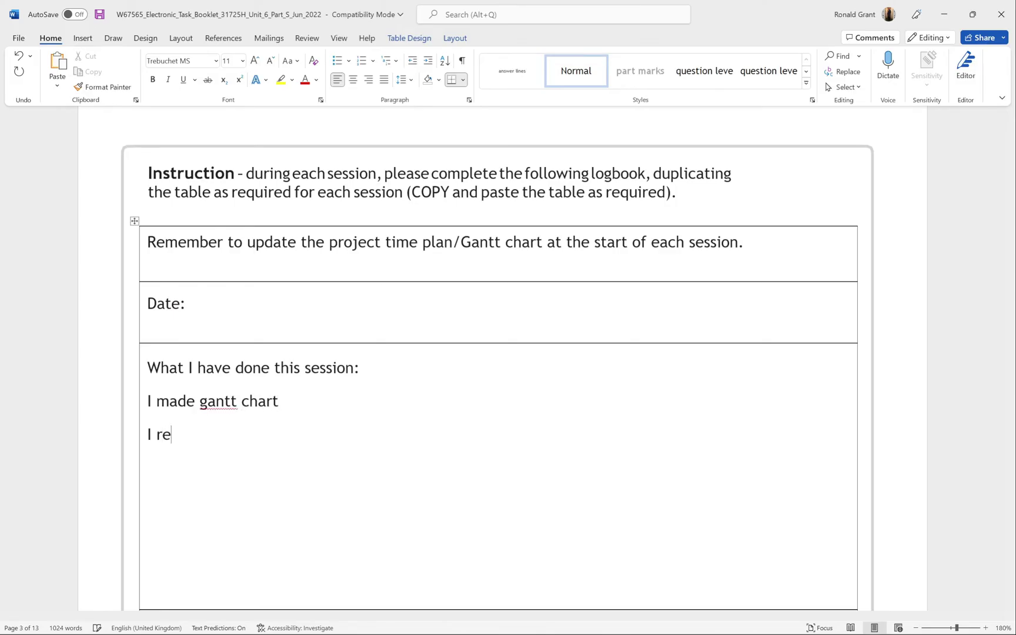
text(ad booklet)
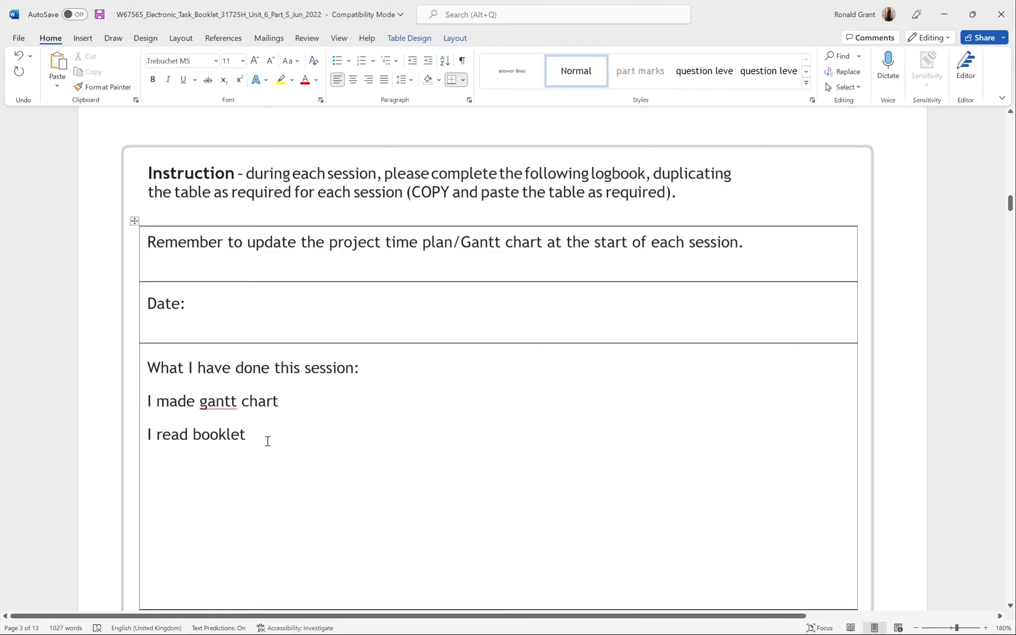
drag(268, 436, 150, 432)
key(ctrl+c)
key(BackSpace)
click(148, 400)
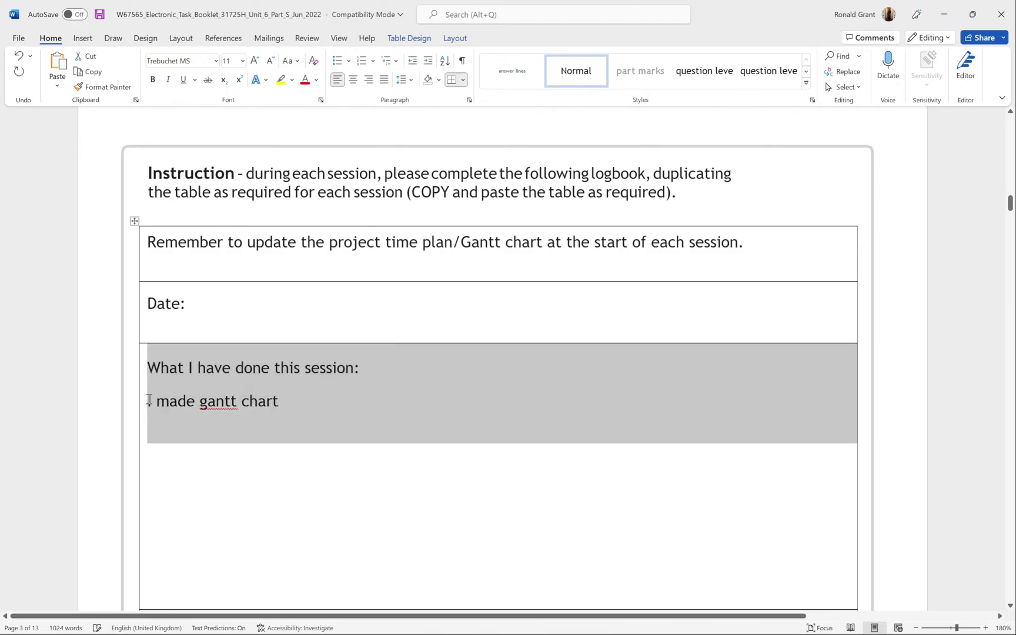
click(149, 400)
key(Return)
key(Up)
key(ctrl+v)
- Add the entry 'I hightlighted' and begin a fourth line after 'I made gantt chart'
text(I m)
key(BackSpace)
text(h)
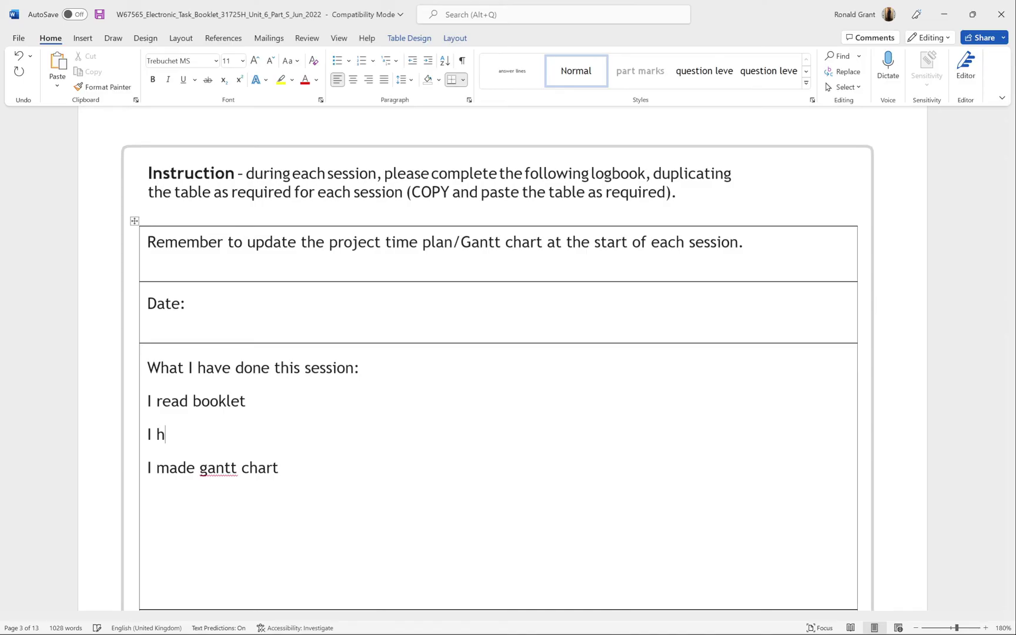
text(ightlighted)
drag(289, 465, 168, 469)
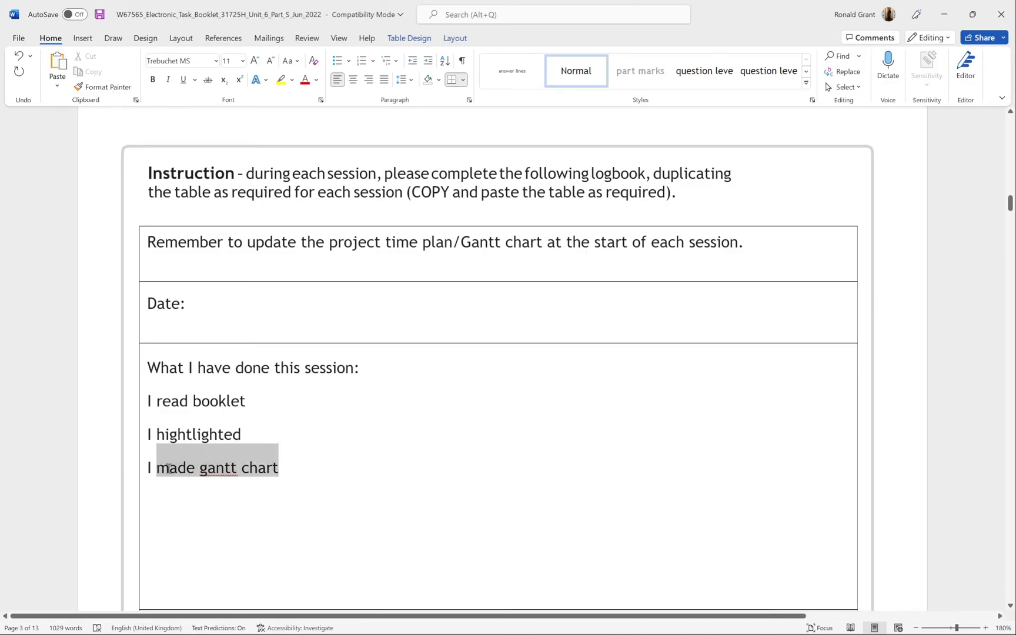
click(292, 476)
key(Return)
text(I)
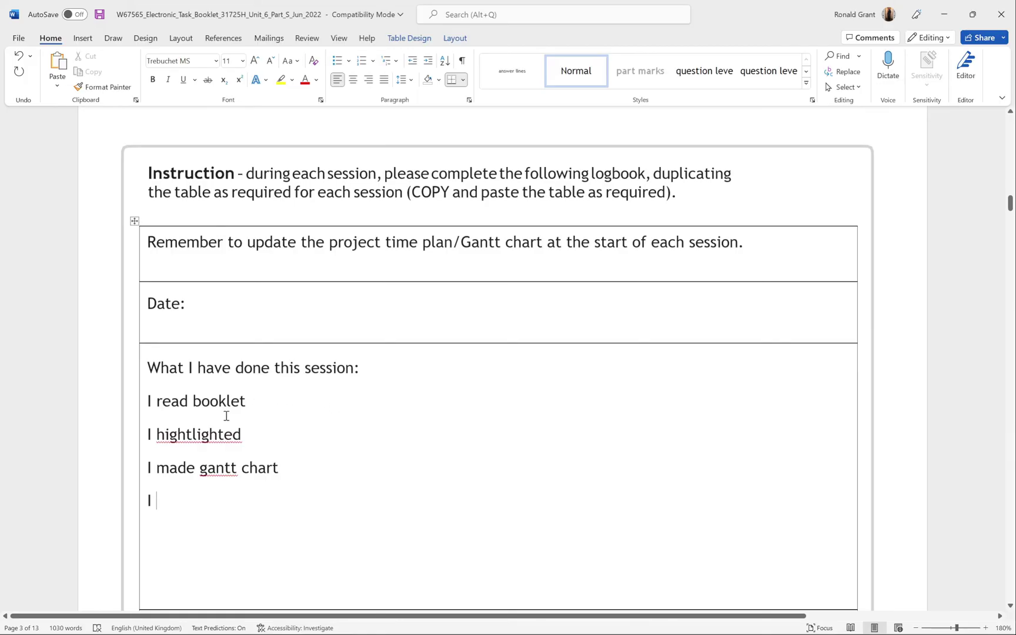
- Insert '(WHY)' after 'justification' in the Issues encountered heading, before the colon
scroll(187, 476, down, 5)
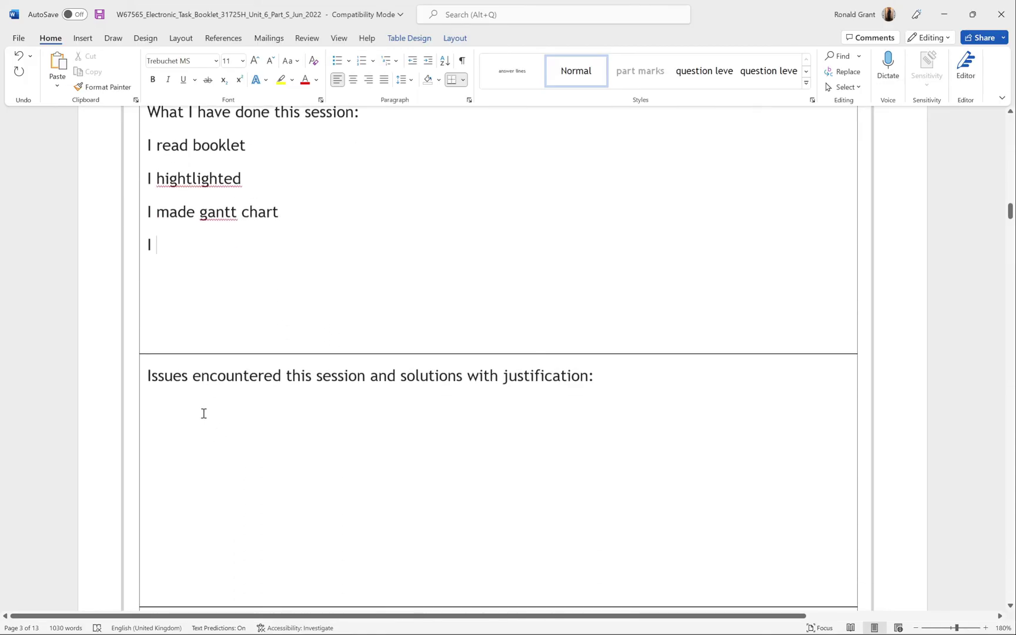
drag(150, 377, 610, 381)
click(610, 381)
drag(588, 377, 511, 382)
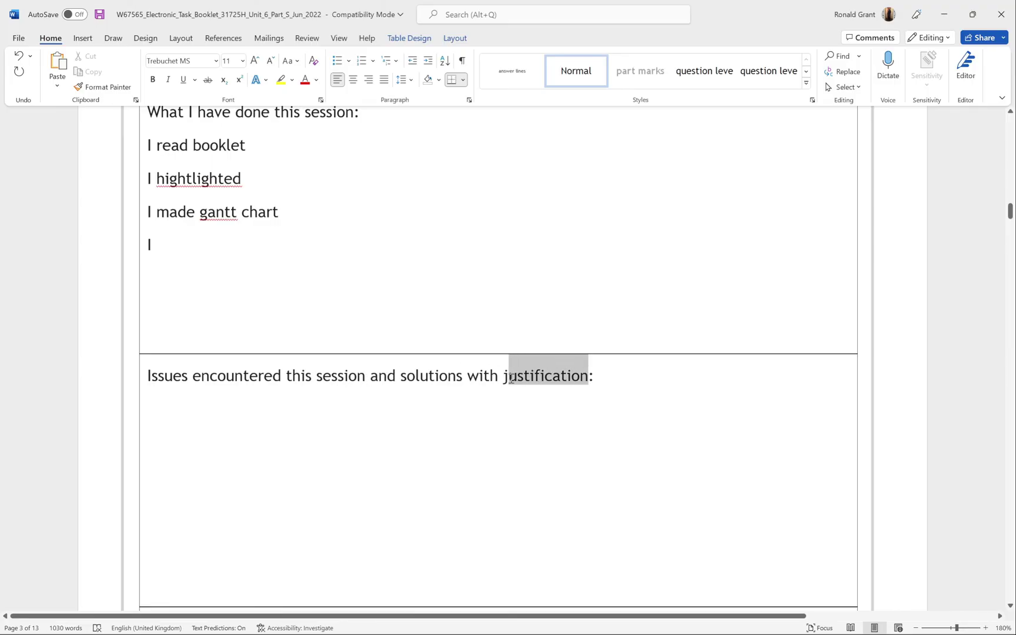
click(567, 384)
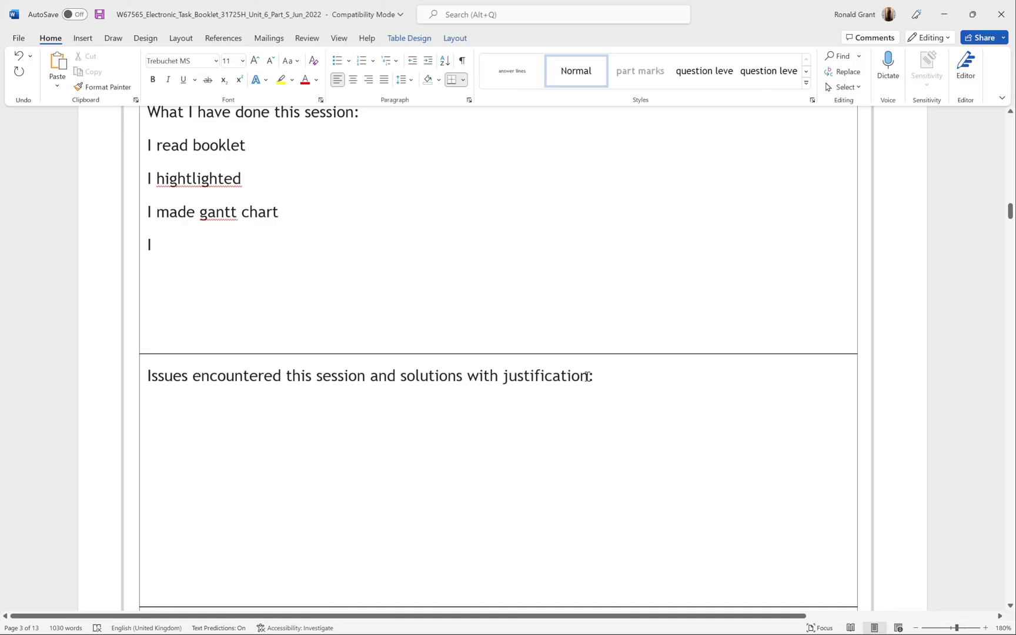
text(())
text(WHY)
drag(636, 376, 505, 376)
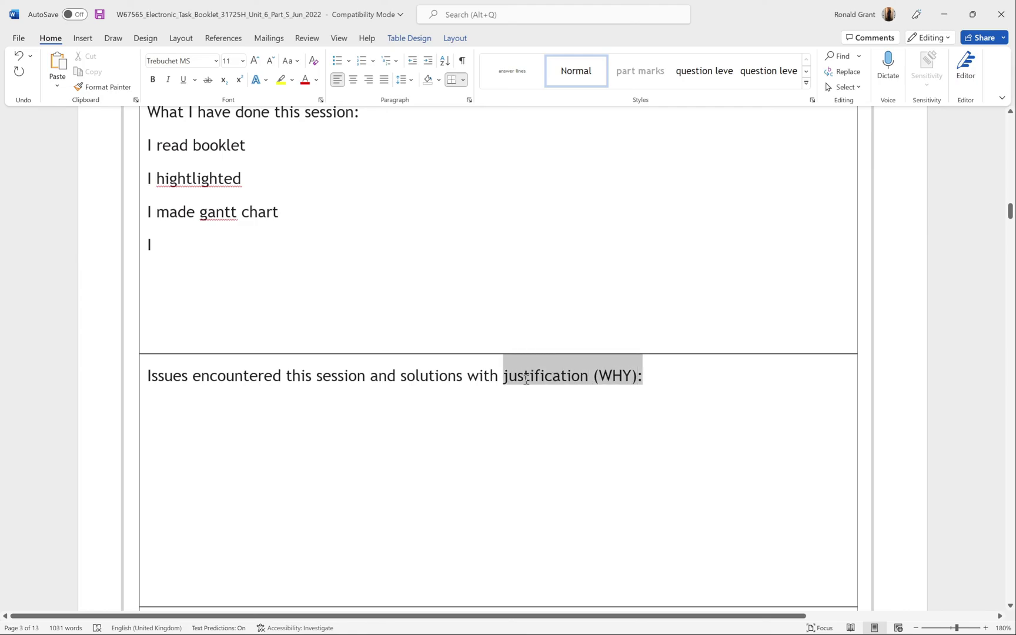
click(649, 377)
scroll(649, 377, down, 8)
scroll(649, 376, up, 2)
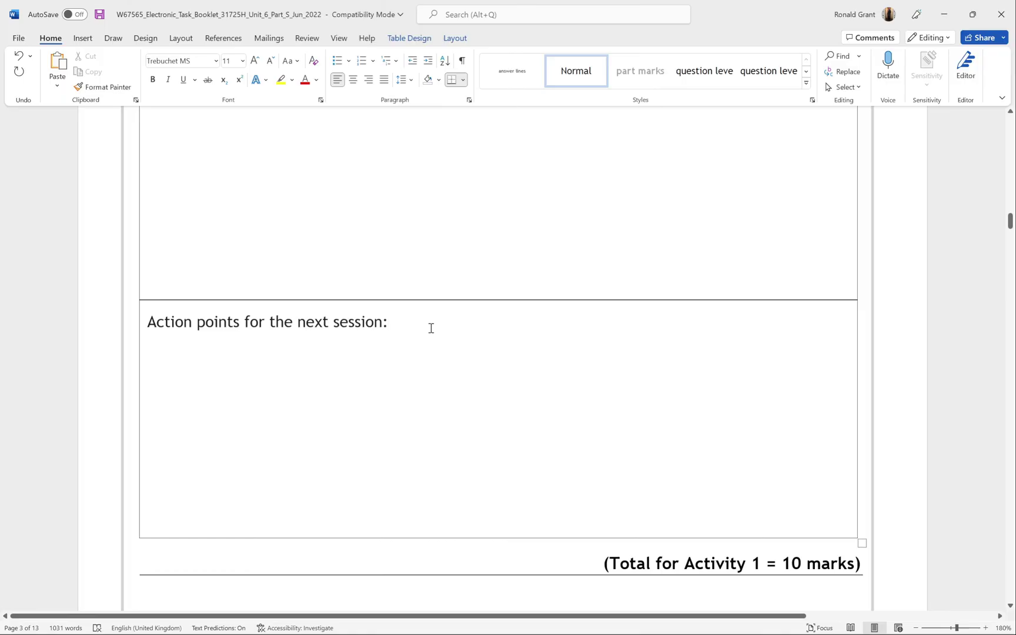